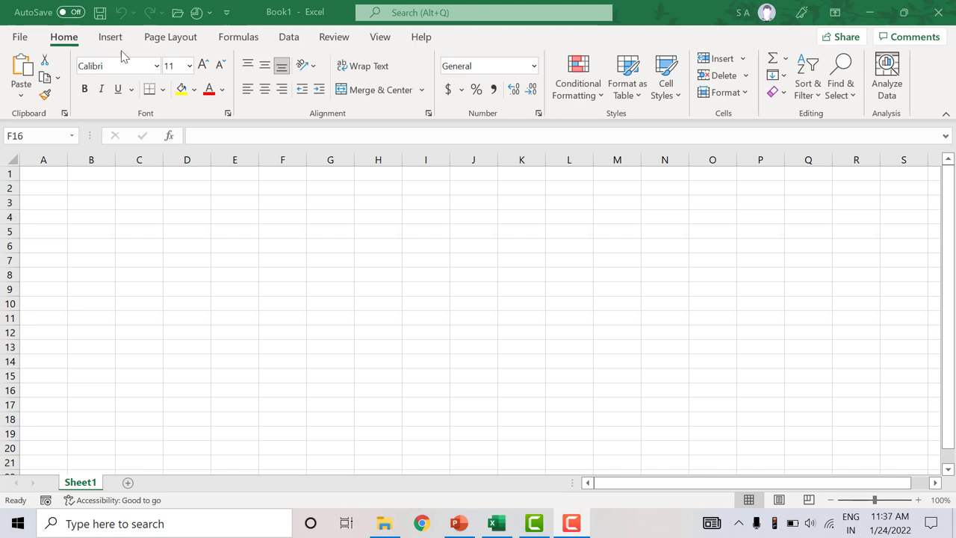
# Open the Quick Access Toolbar customize menu, then look at the Page Layout and Home tabs.
pyautogui.click(226, 13)
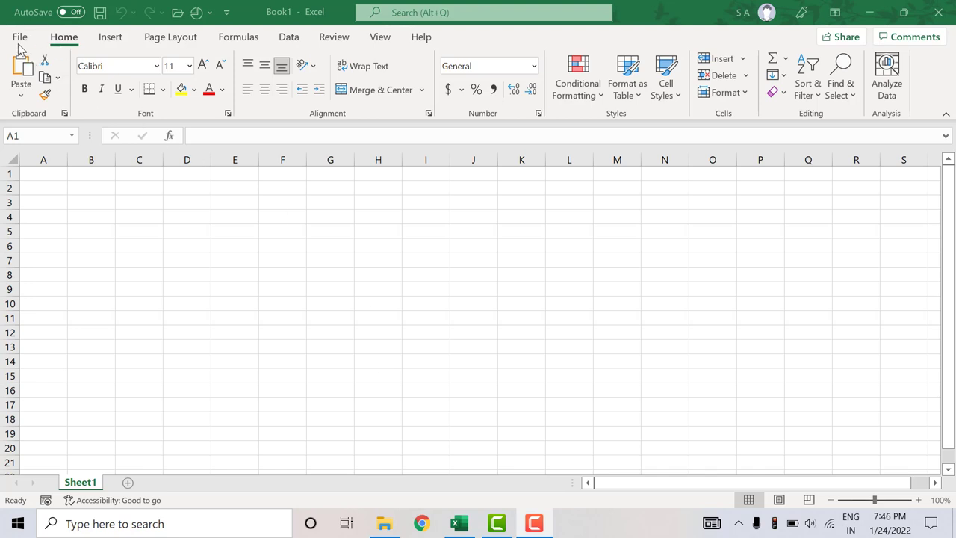
pyautogui.click(107, 37)
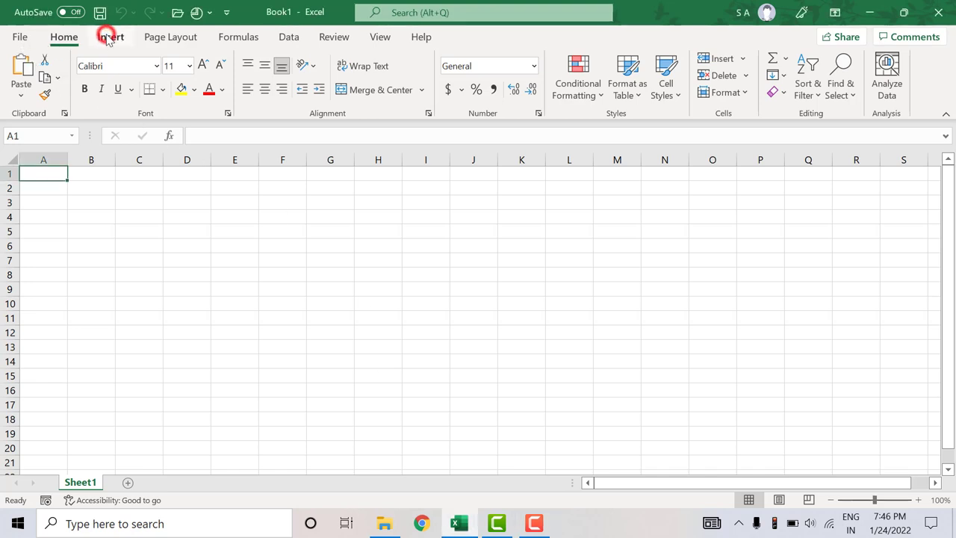
pyautogui.click(179, 36)
pyautogui.click(80, 39)
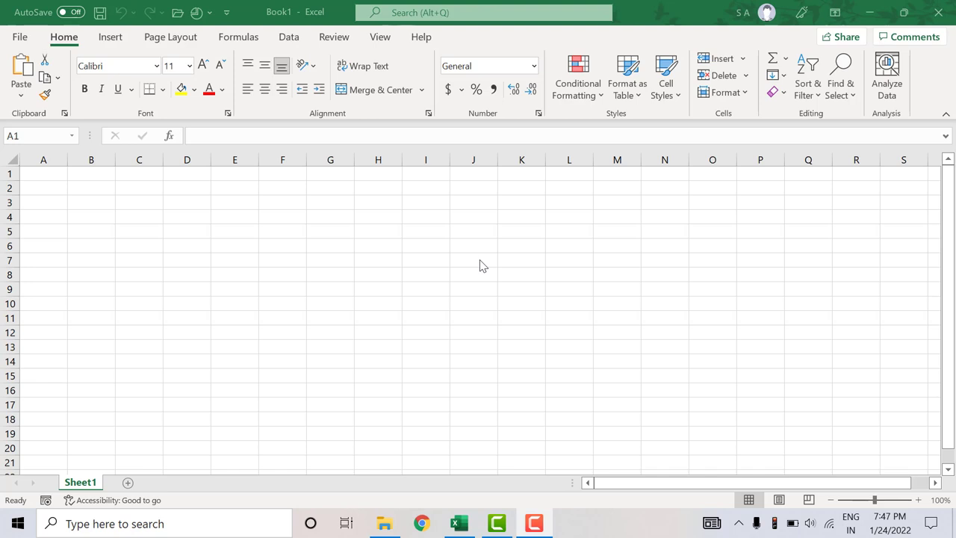
pyautogui.click(110, 39)
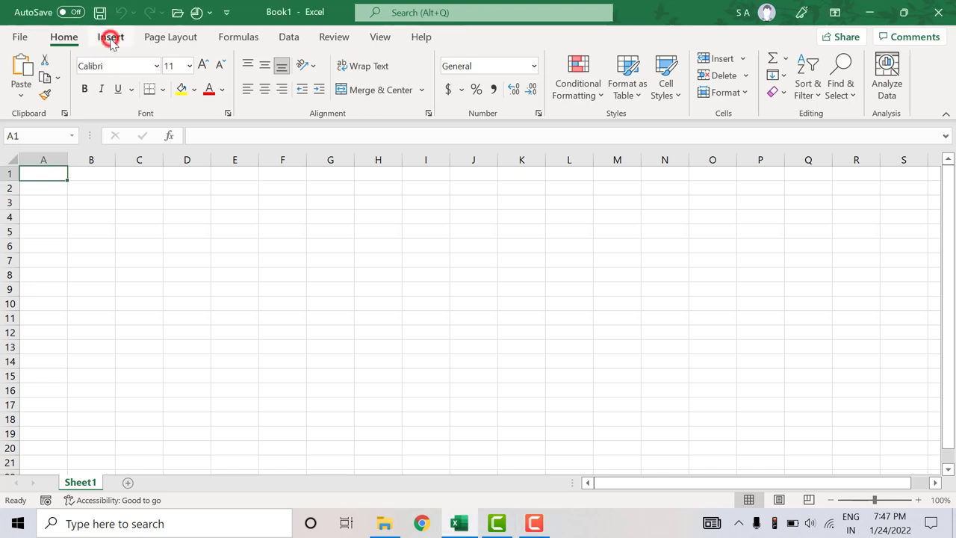
pyautogui.click(78, 37)
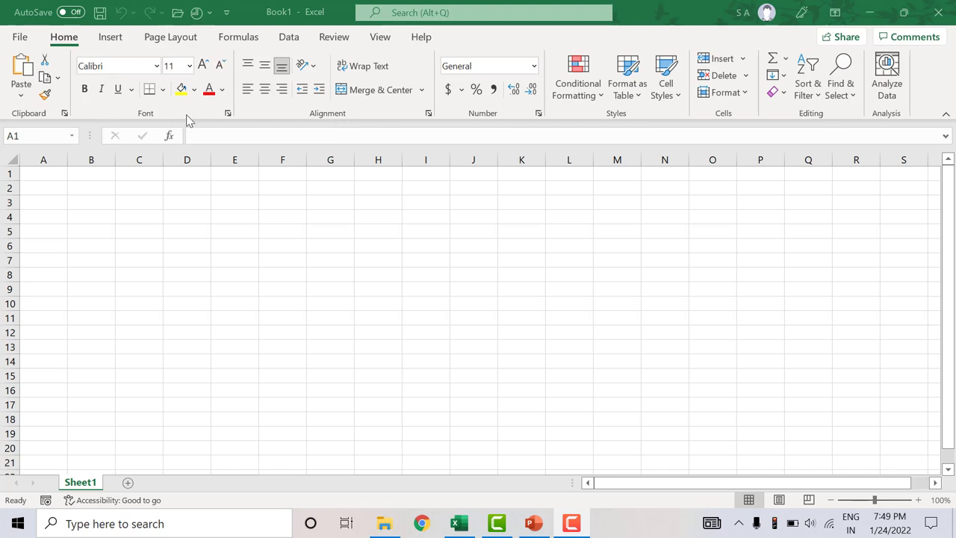
# Browse the Format Cells tabs (Protection, Number, Alignment, Font, Border, Fill), then close the dialog.
pyautogui.click(228, 114)
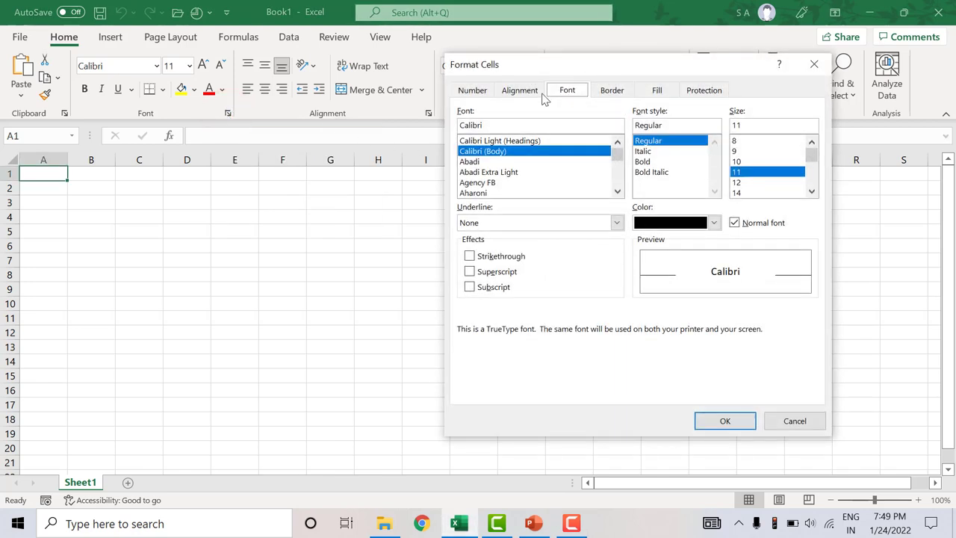
pyautogui.click(720, 91)
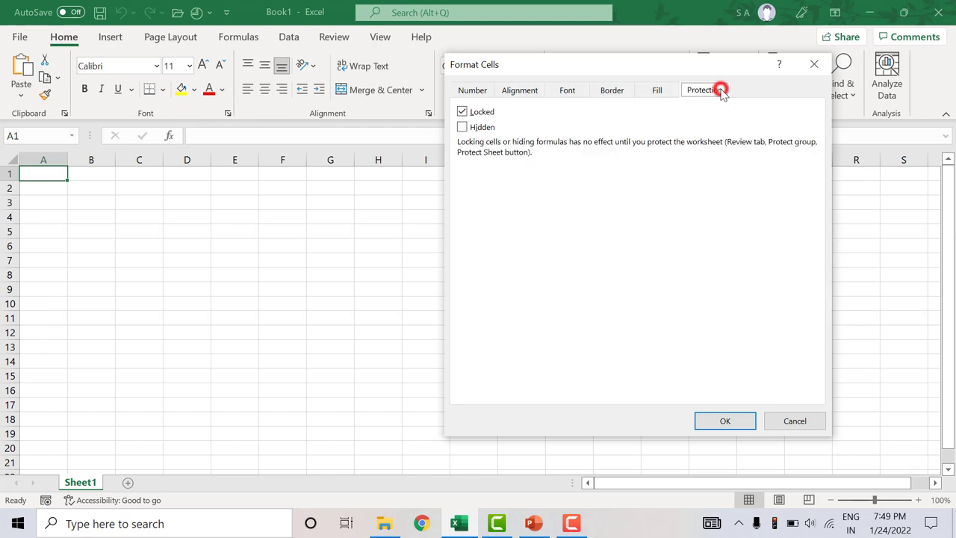
pyautogui.click(471, 91)
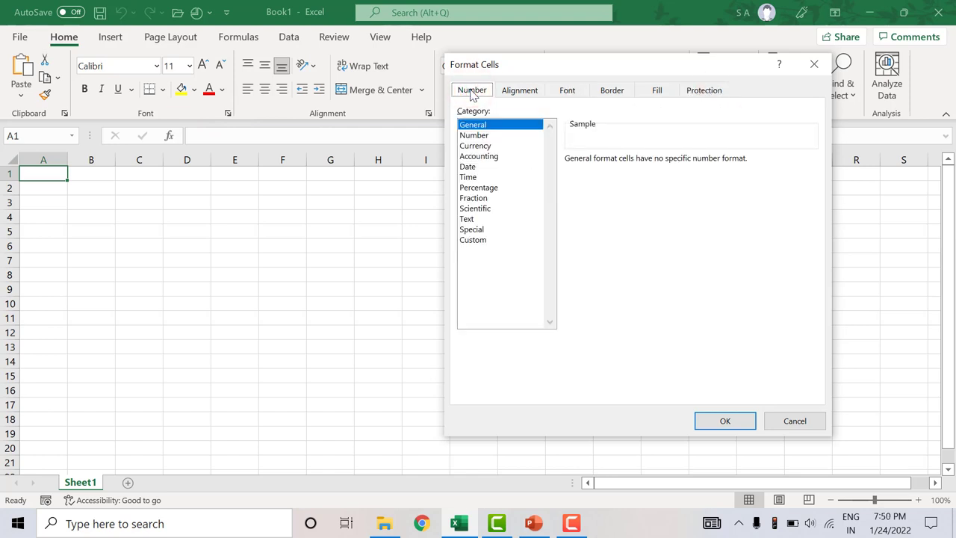
pyautogui.click(528, 90)
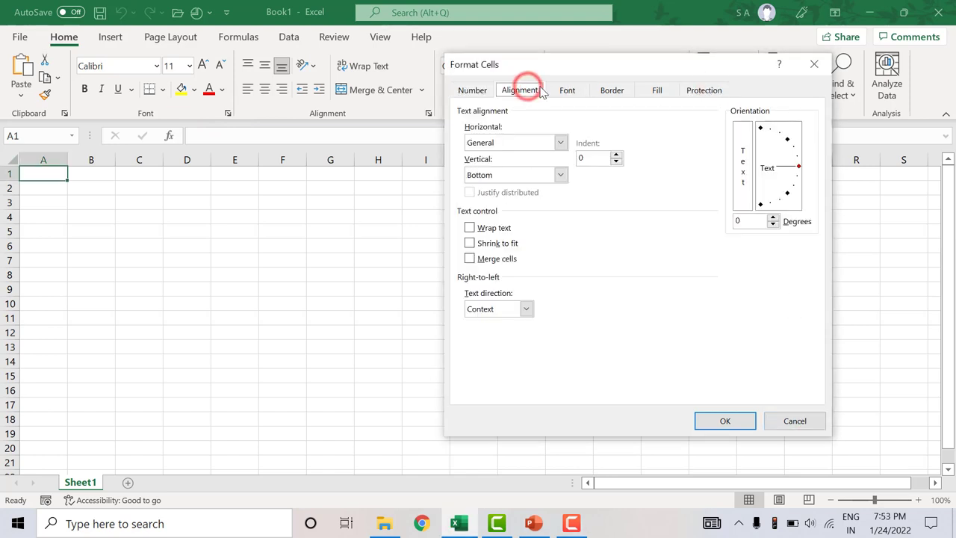
pyautogui.click(567, 92)
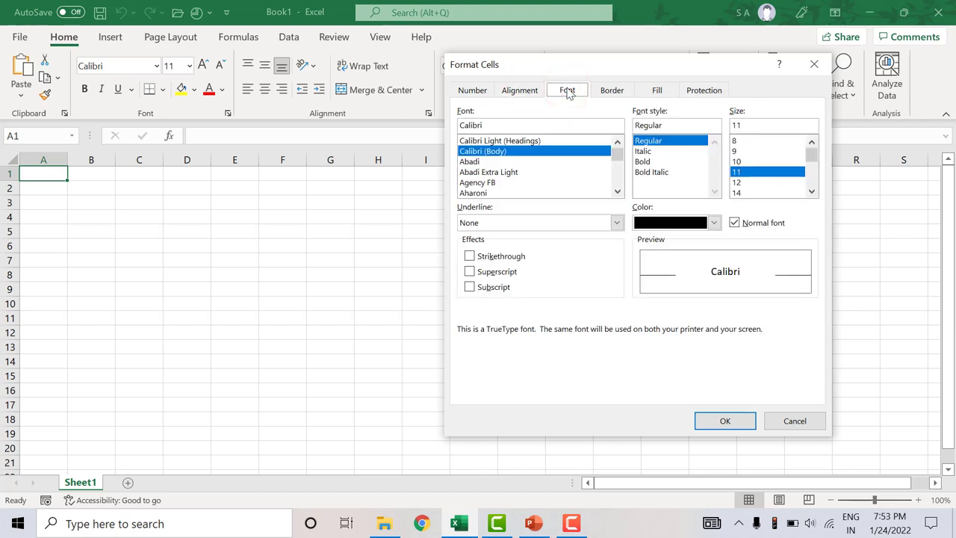
pyautogui.click(619, 92)
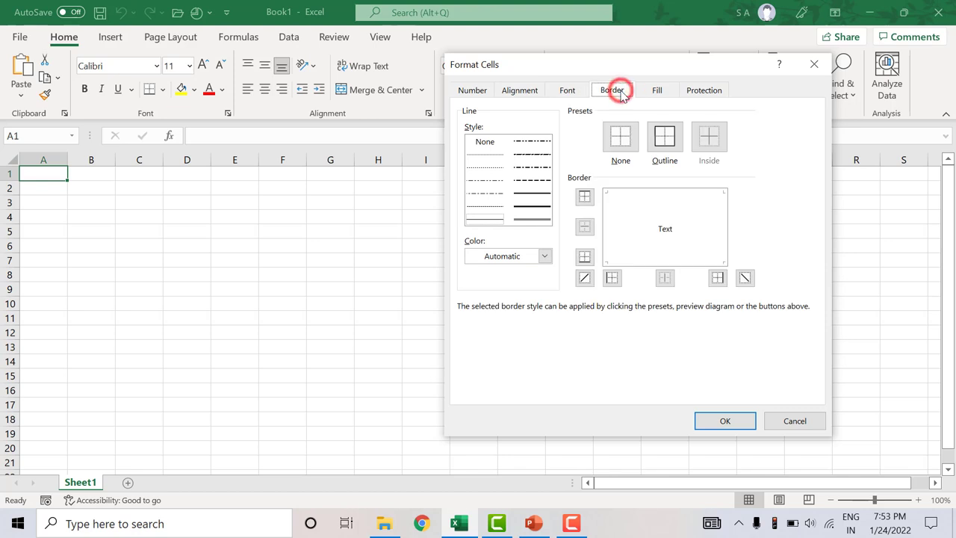
pyautogui.click(662, 87)
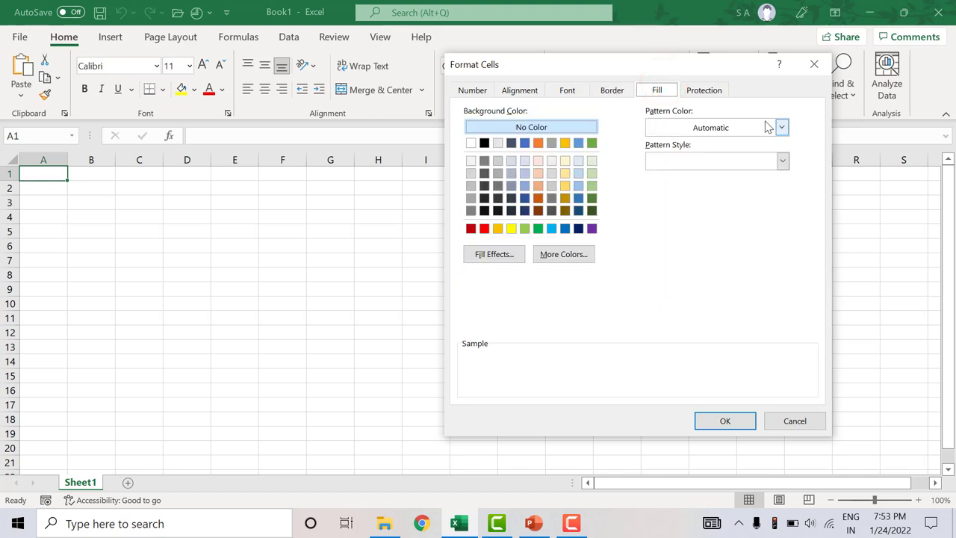
pyautogui.click(814, 63)
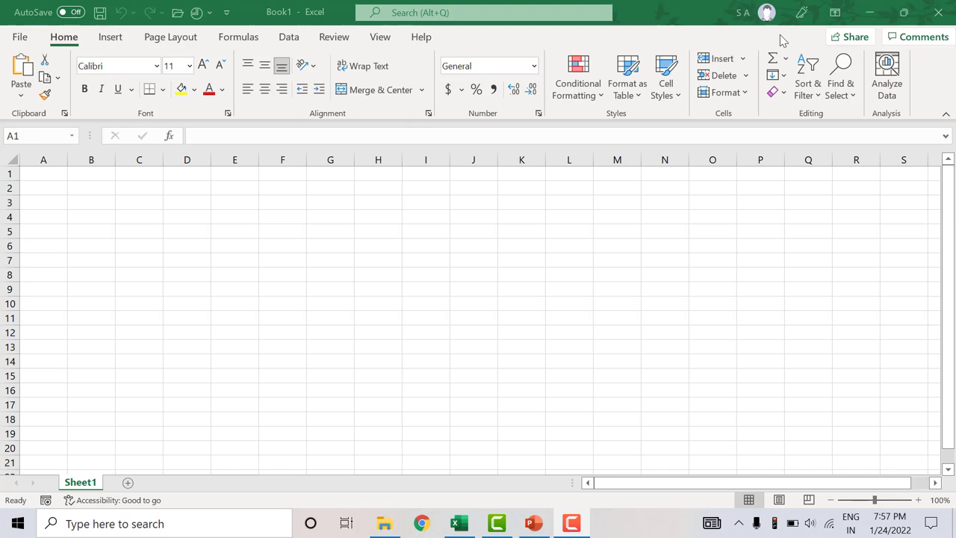
# Collapse the ribbon, restore it with Ctrl+F1, then collapse it to tab names again.
pyautogui.click(945, 117)
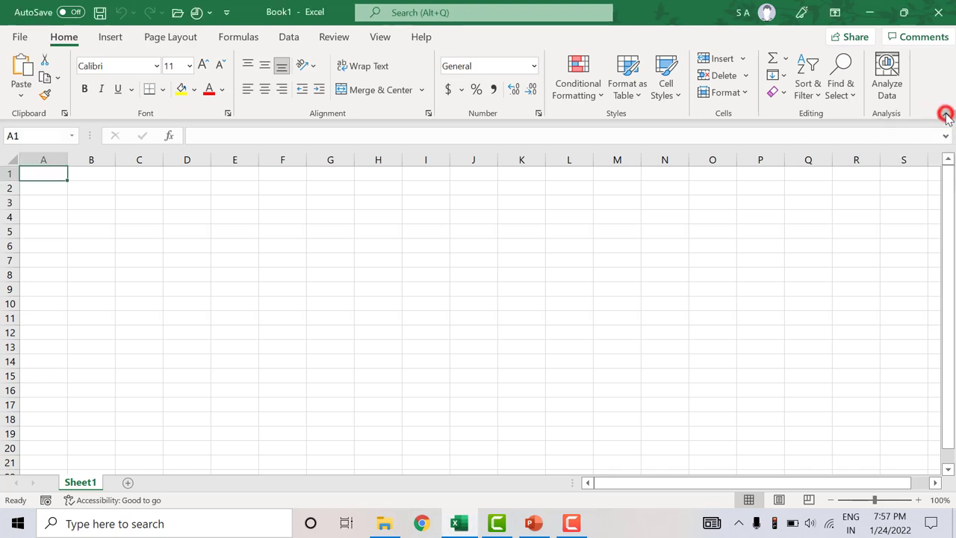
pyautogui.click(945, 116)
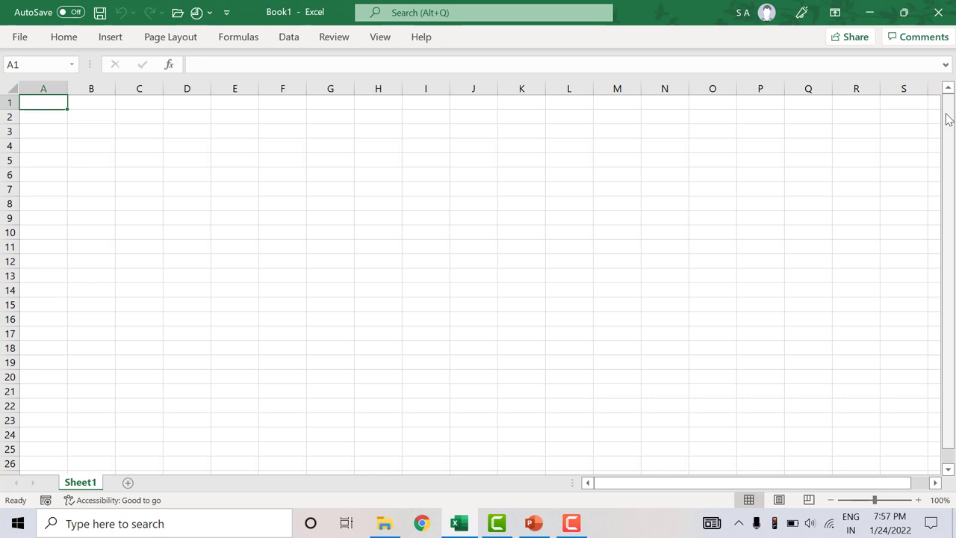
pyautogui.hotkey('ctrl', 'F1')
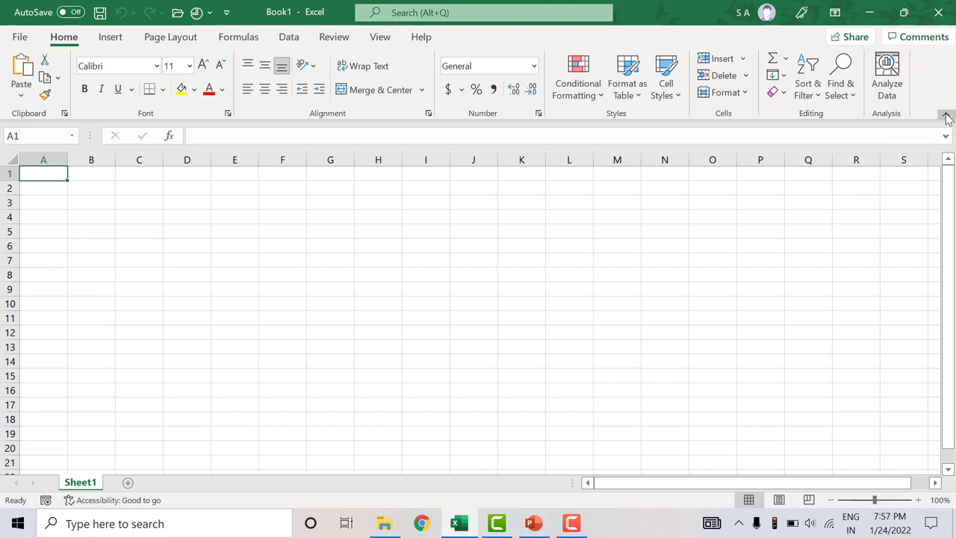
pyautogui.click(946, 118)
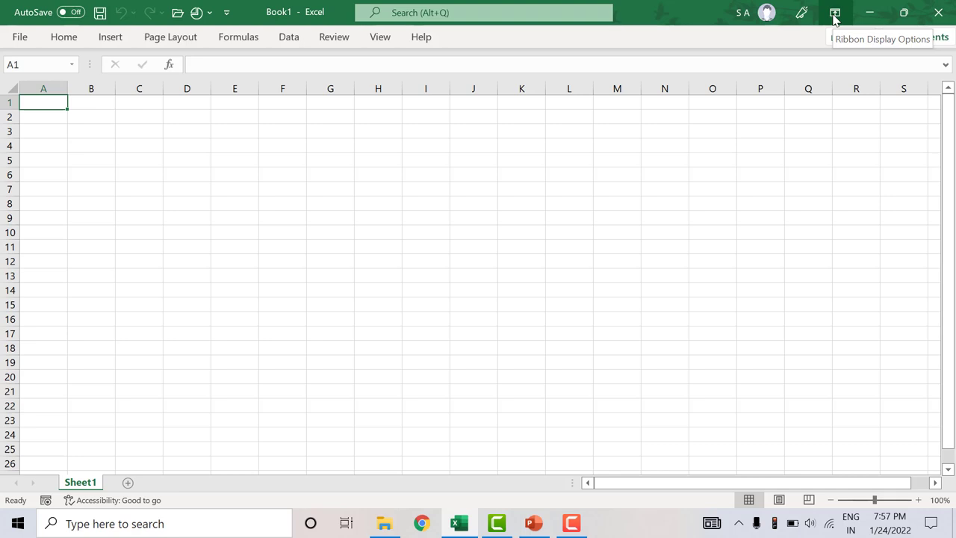
# Switch Ribbon Display Options to Show Tabs and Commands, then Show Tabs, then Show Tabs and Commands.
pyautogui.click(834, 15)
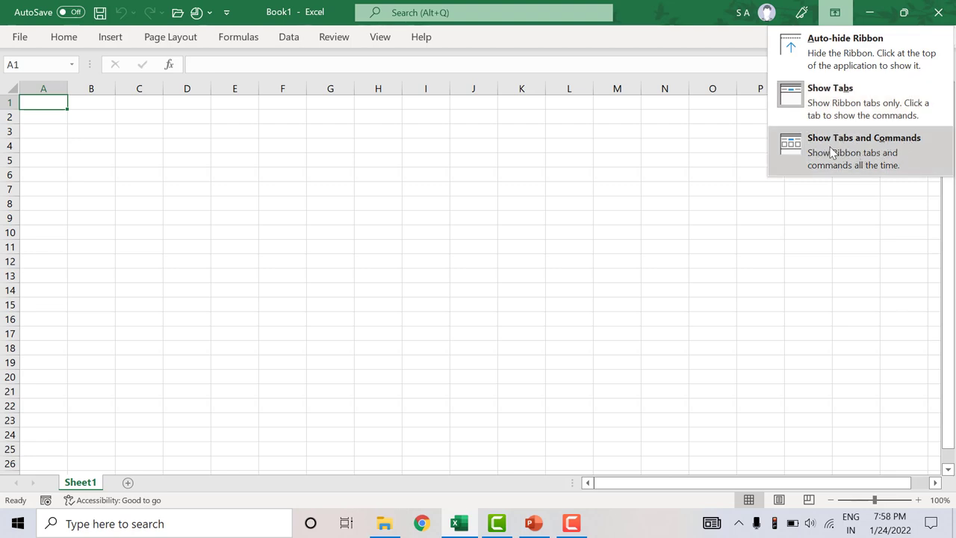
pyautogui.click(832, 153)
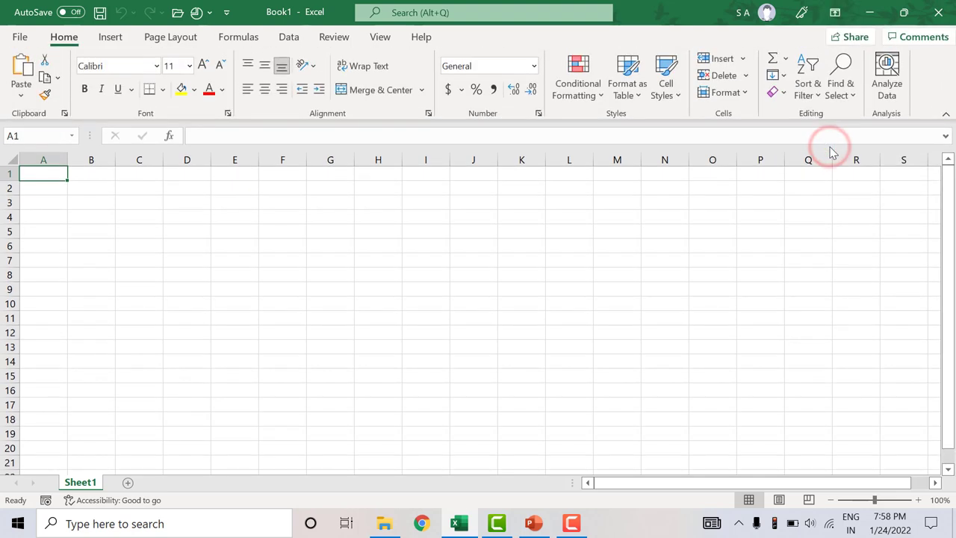
pyautogui.click(838, 12)
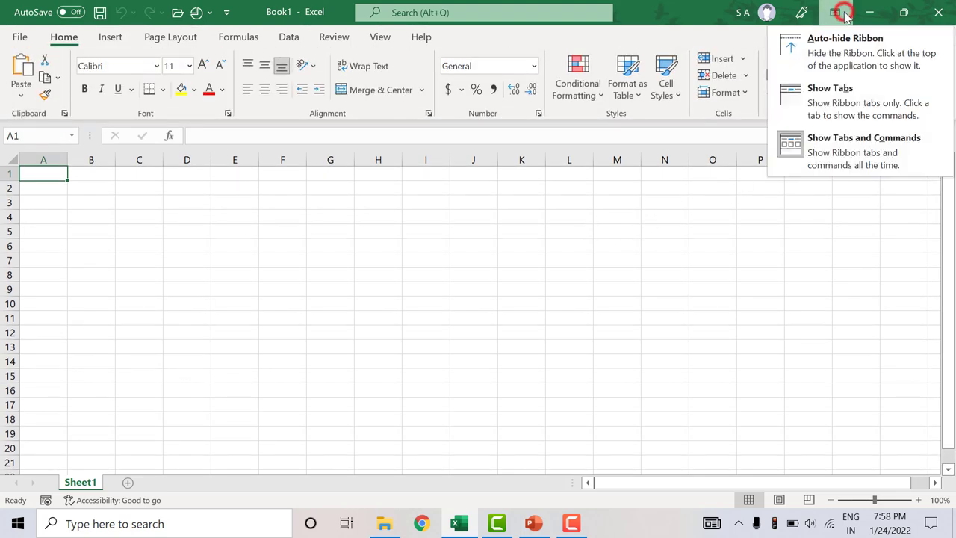
pyautogui.click(859, 90)
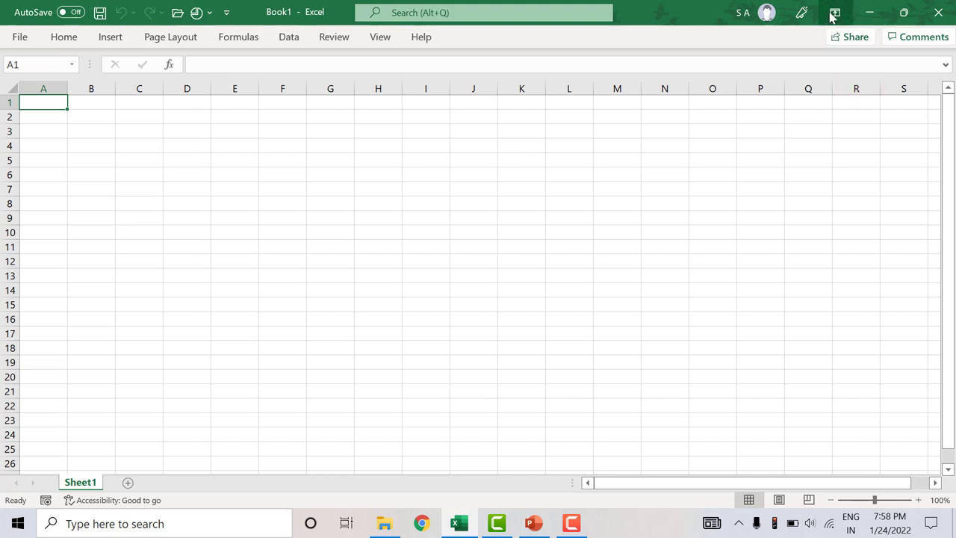
pyautogui.click(834, 12)
pyautogui.click(838, 143)
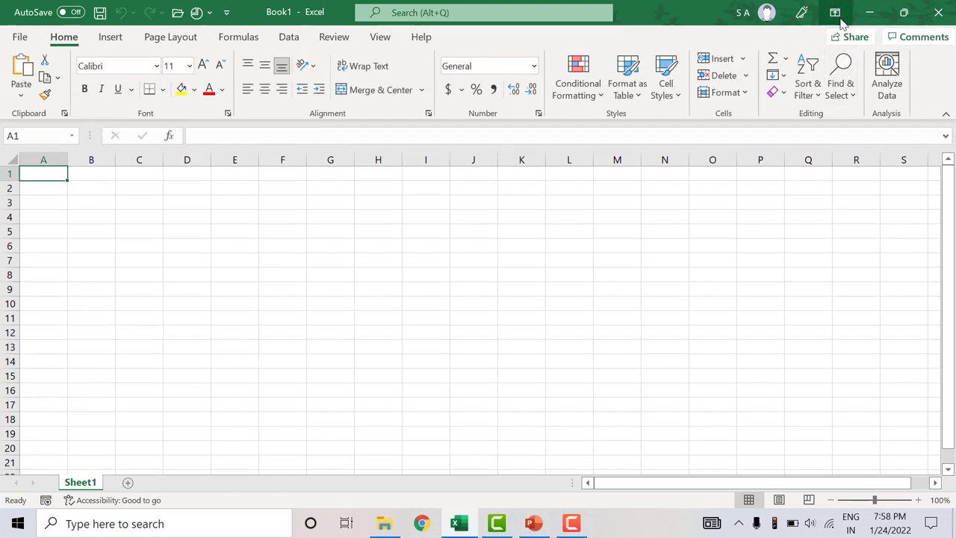
pyautogui.click(838, 16)
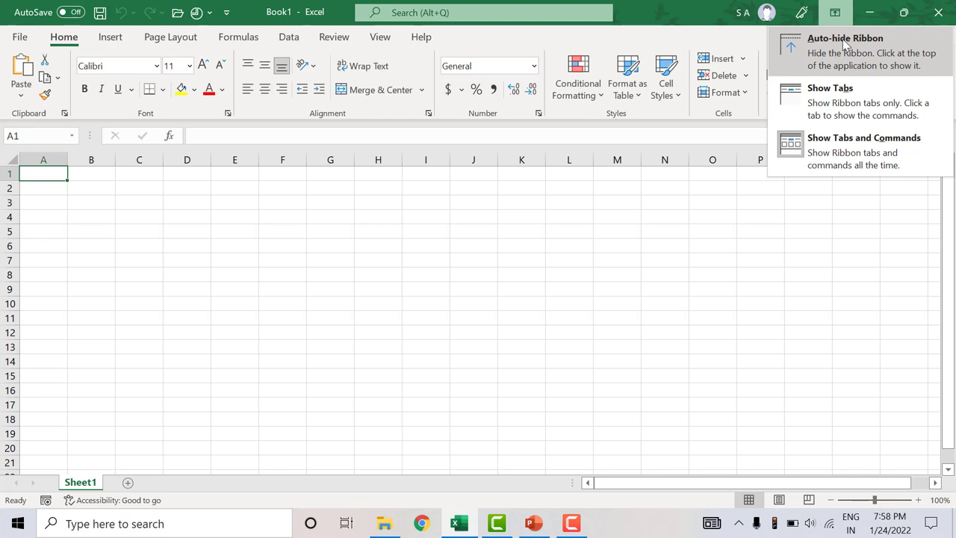
# Set the ribbon to auto-hide, reveal it from the title strip, and open Ribbon Display Options.
pyautogui.click(842, 39)
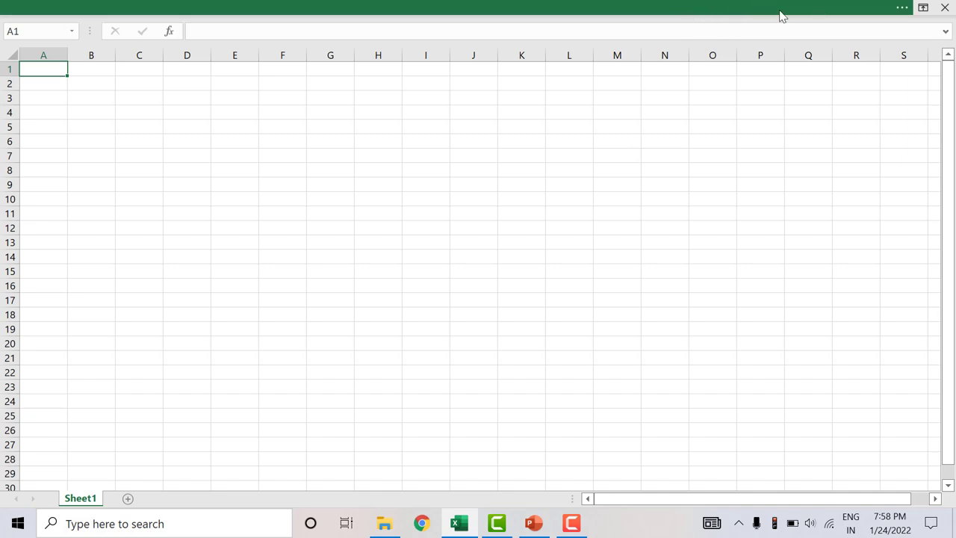
pyautogui.click(778, 12)
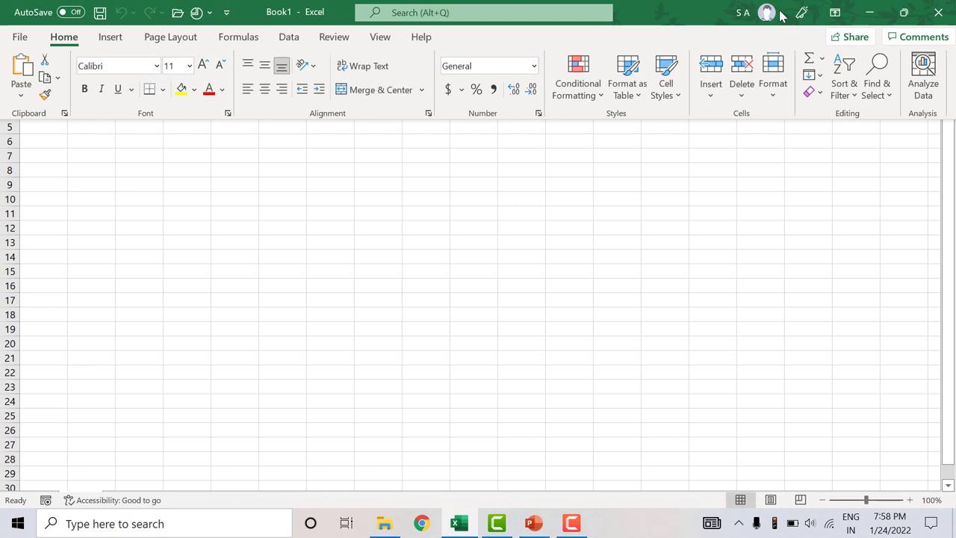
pyautogui.click(619, 187)
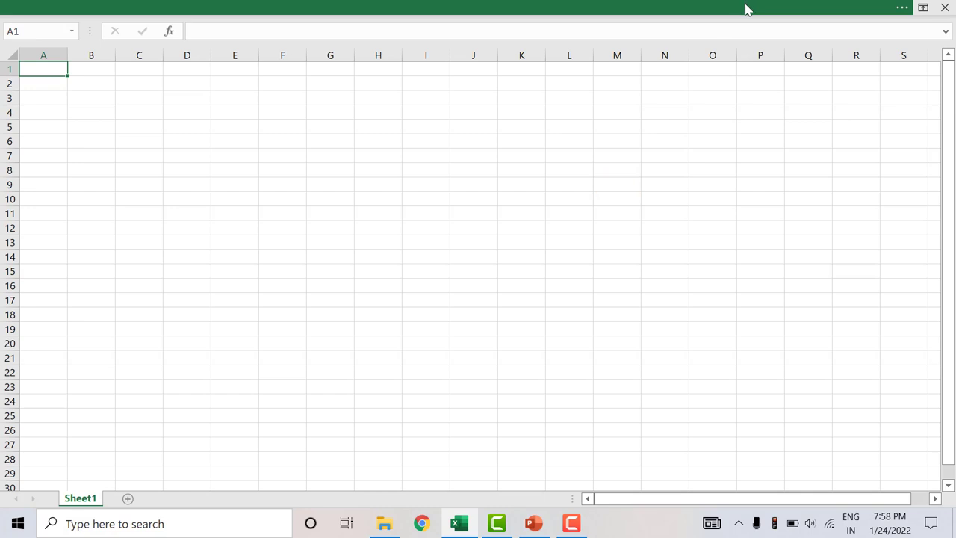
pyautogui.click(744, 8)
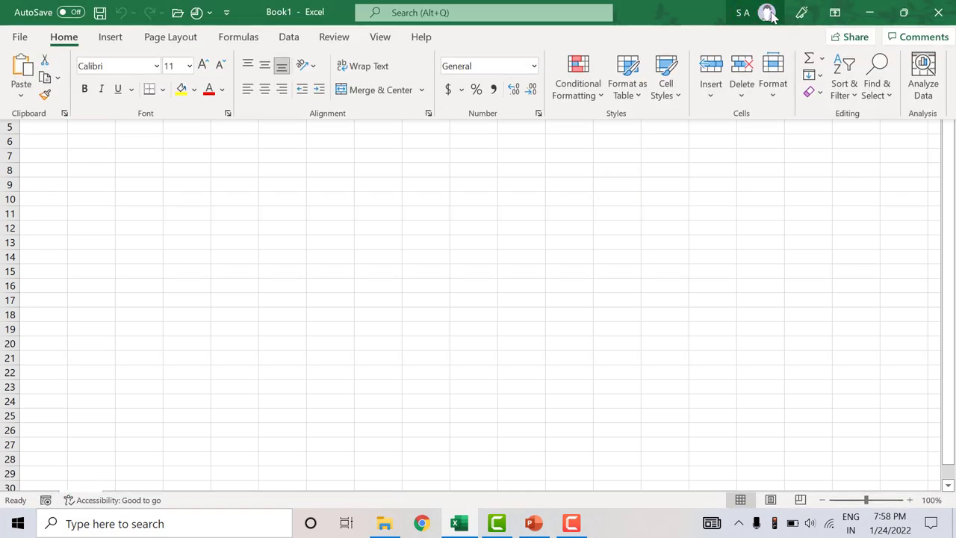
pyautogui.click(922, 8)
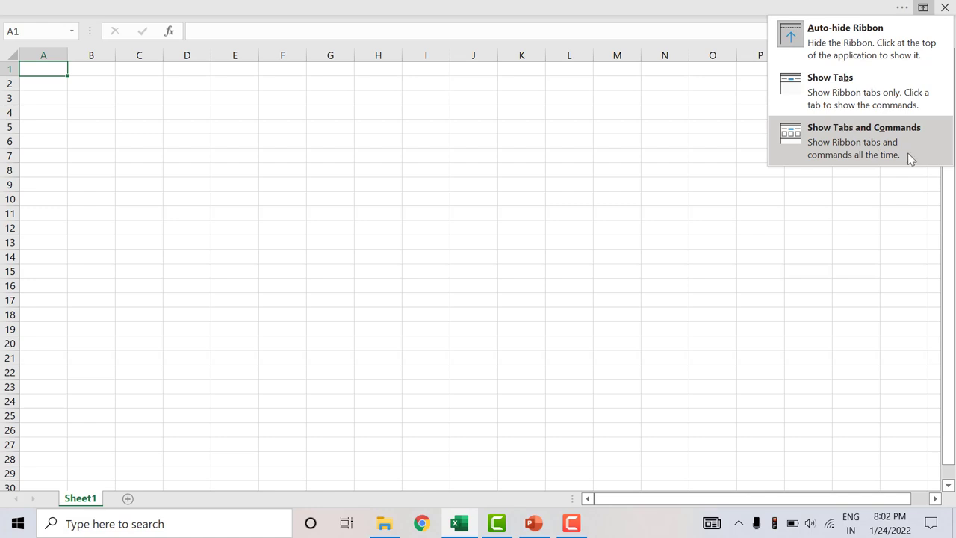
# Choose Show Tabs and Commands so the full ribbon stays pinned.
pyautogui.click(827, 144)
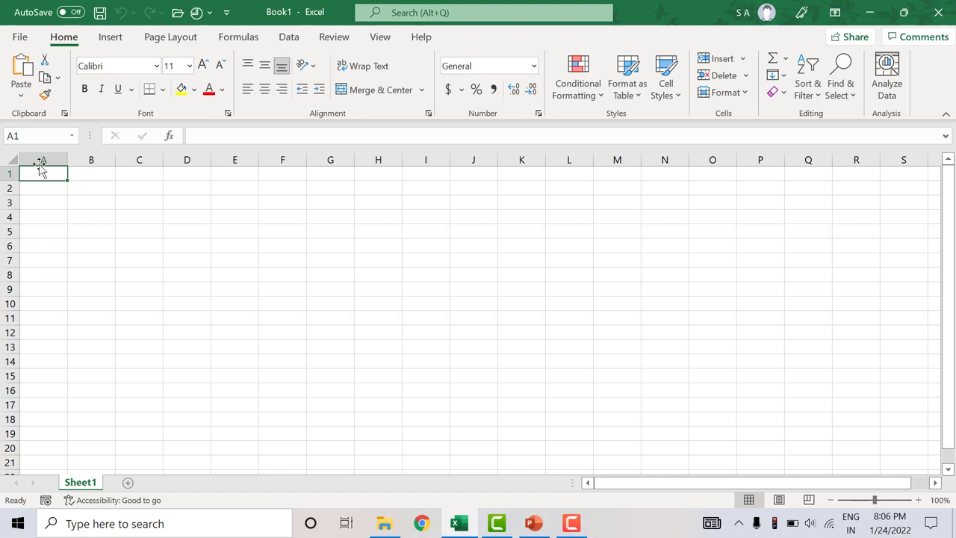
# From cell H4, enter B1 in the Name Box to jump to cell B1.
pyautogui.click(373, 218)
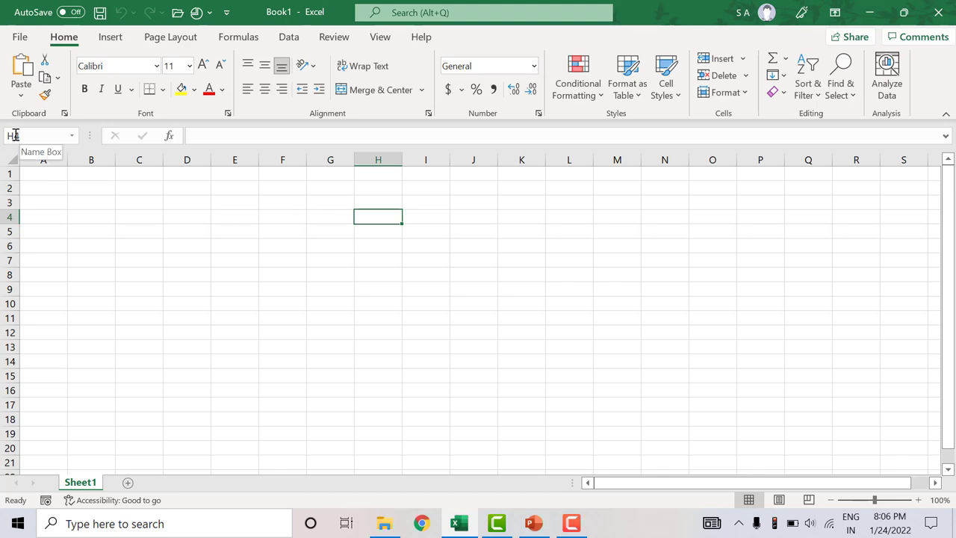
pyautogui.click(15, 135)
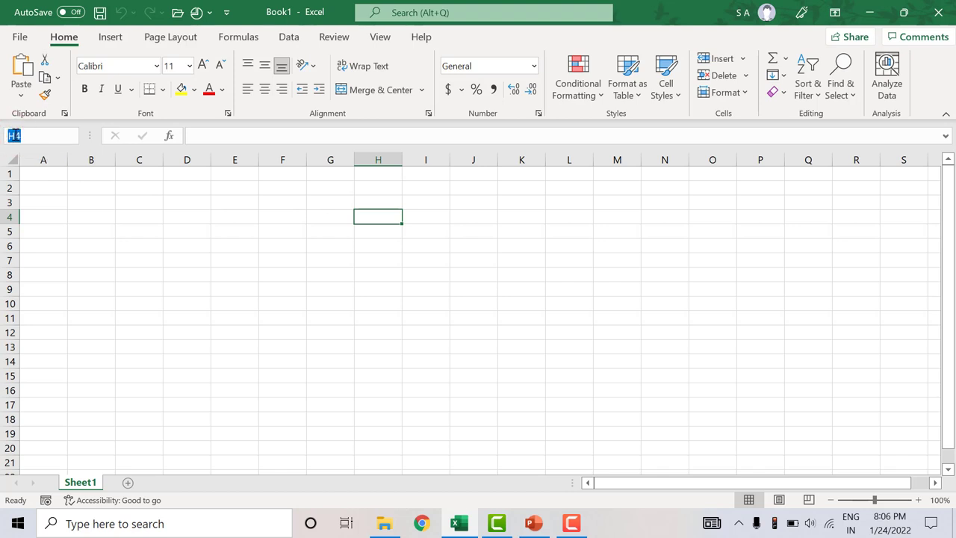
pyautogui.press('BackSpace')
pyautogui.write('B')
pyautogui.write('1')
pyautogui.press('Return')
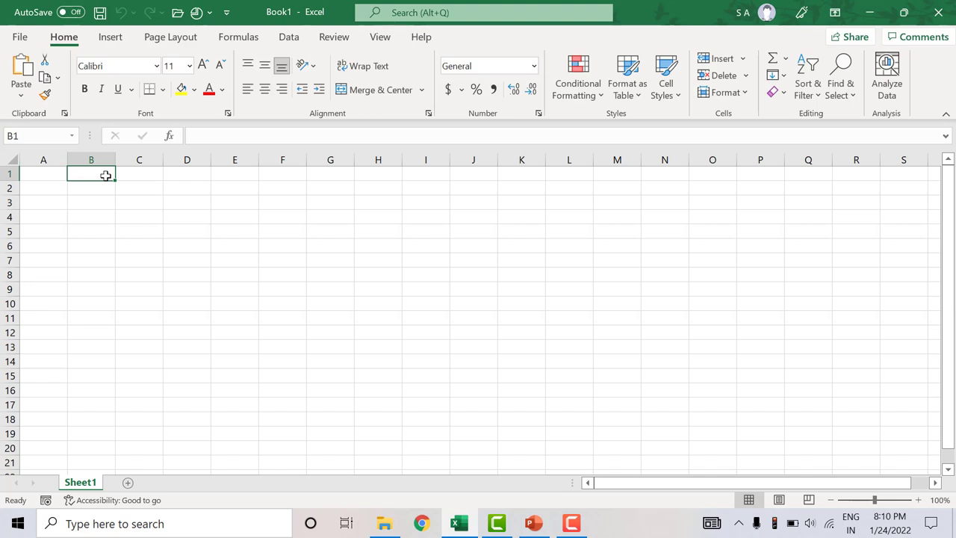
# Edit B1's contents in the formula bar, then select cell E4.
pyautogui.click(101, 176)
pyautogui.click(220, 136)
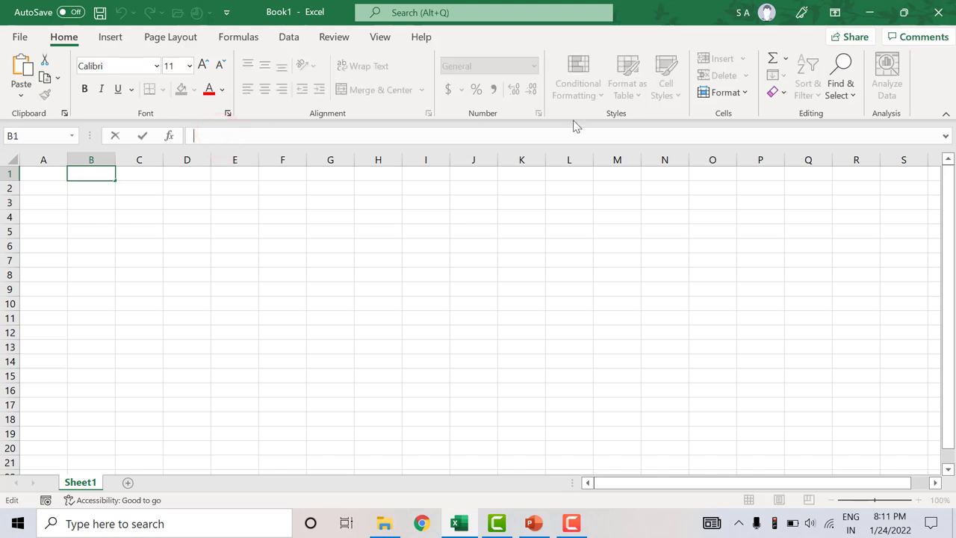
pyautogui.click(252, 220)
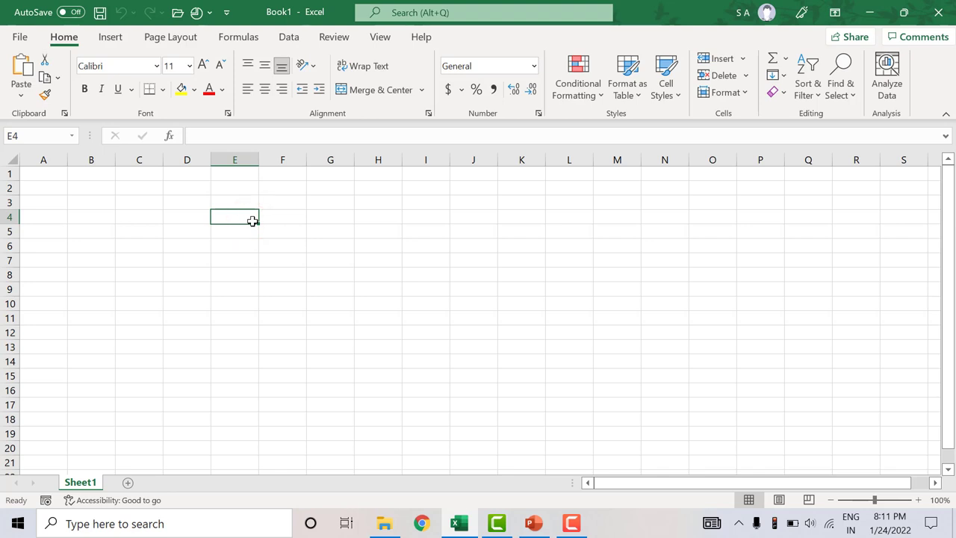
# Enter =COLUMN() in cell E4, accepting the COLUMN autocomplete suggestion.
pyautogui.write('=')
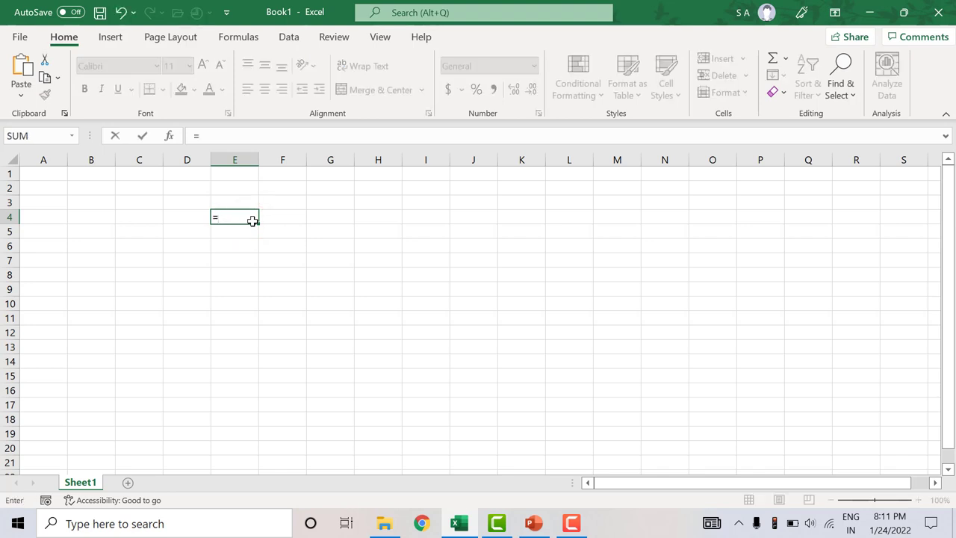
pyautogui.write('col')
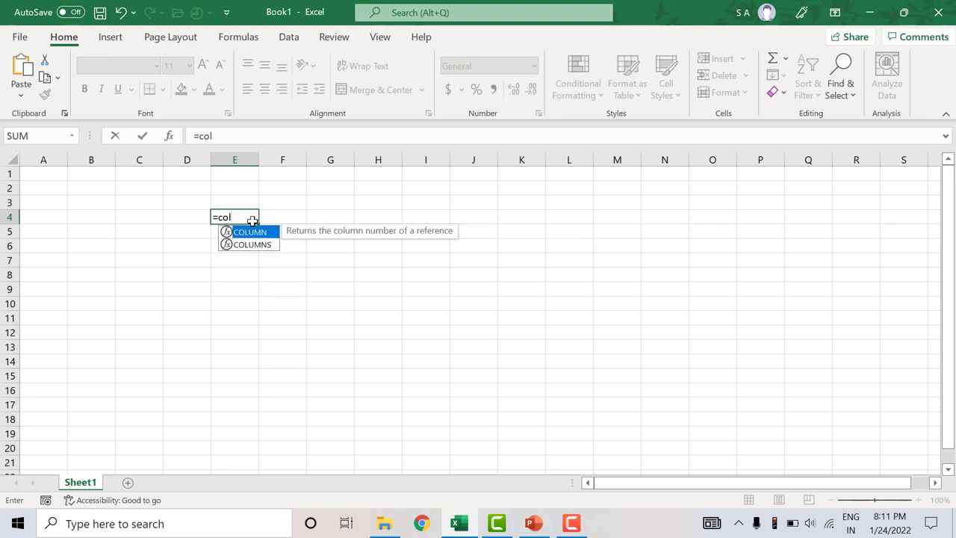
pyautogui.press('Tab')
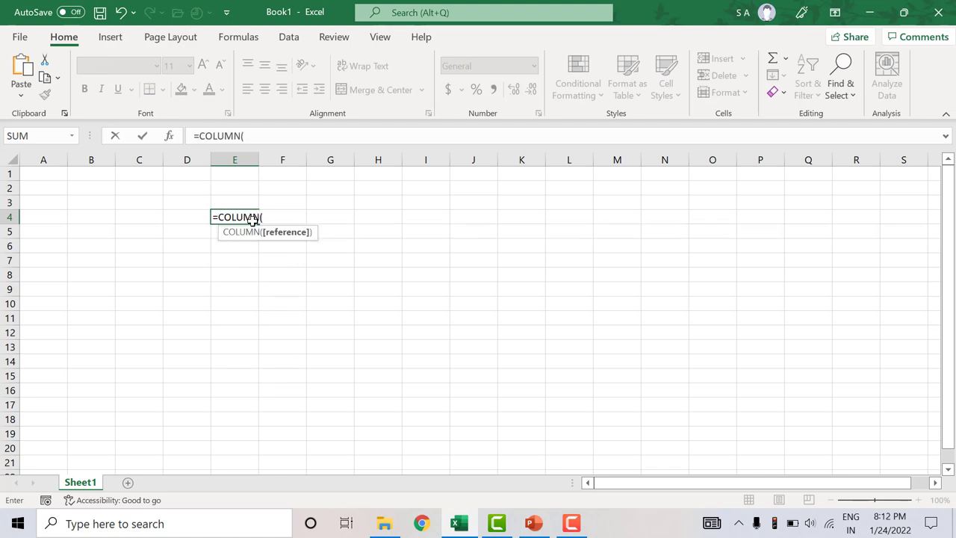
pyautogui.write(')')
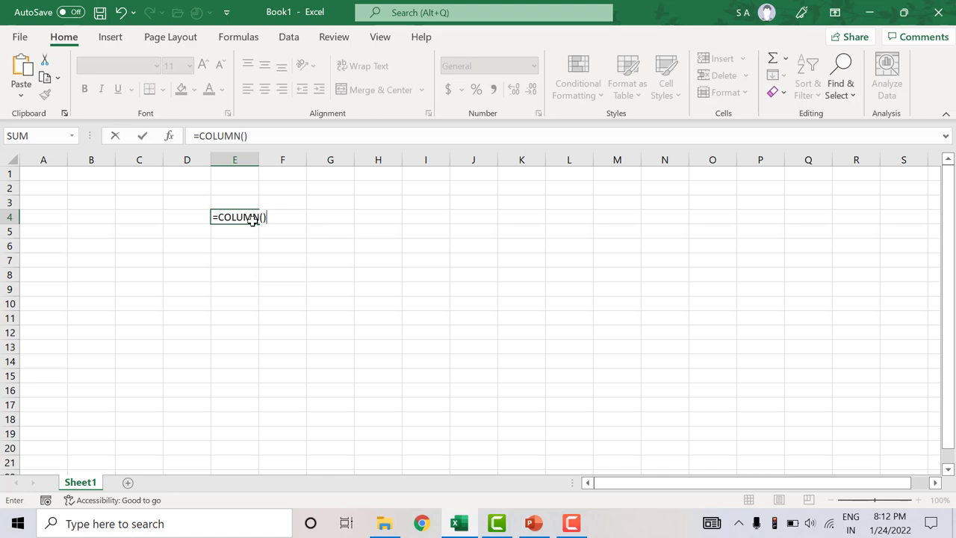
pyautogui.press('Return')
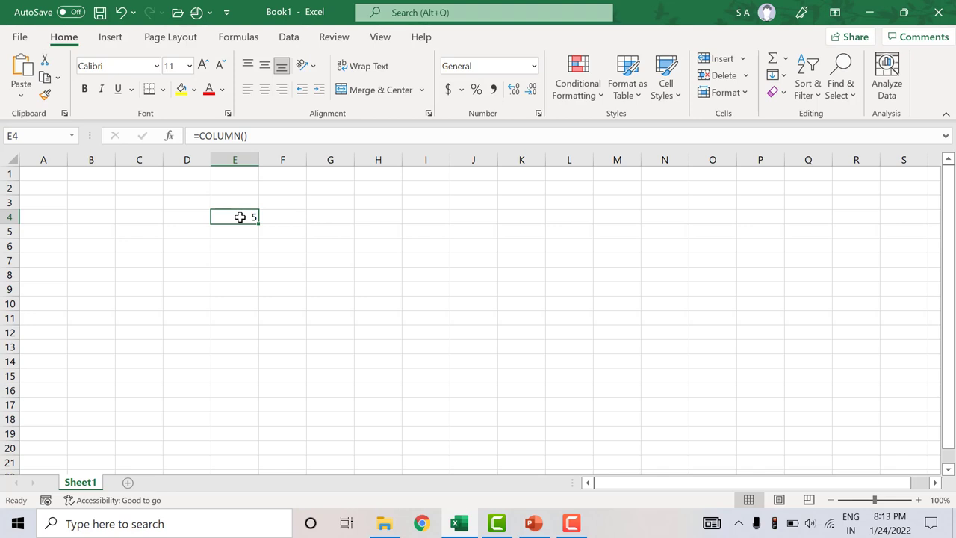
# Select E4 to confirm it shows 5 with =COLUMN() in the formula bar.
pyautogui.click(238, 216)
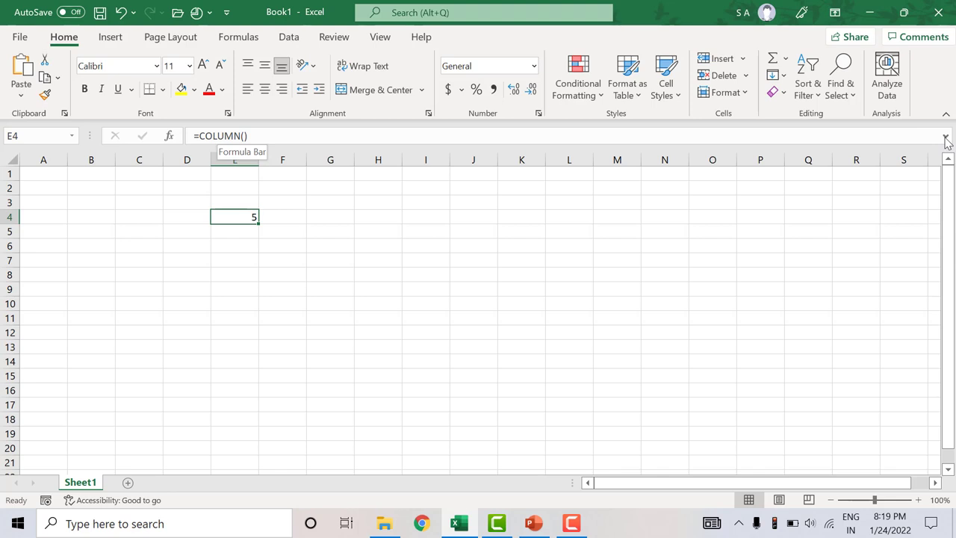
pyautogui.click(945, 138)
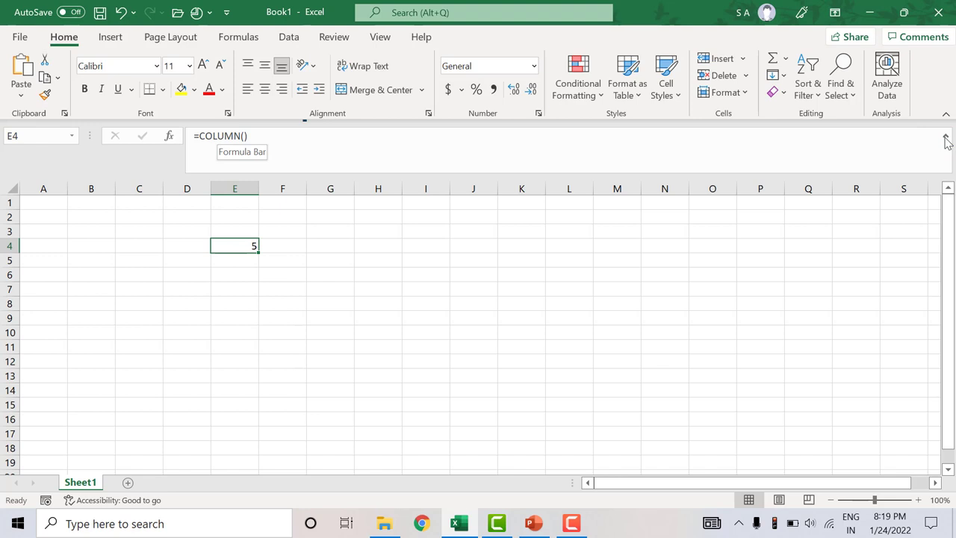
pyautogui.click(945, 138)
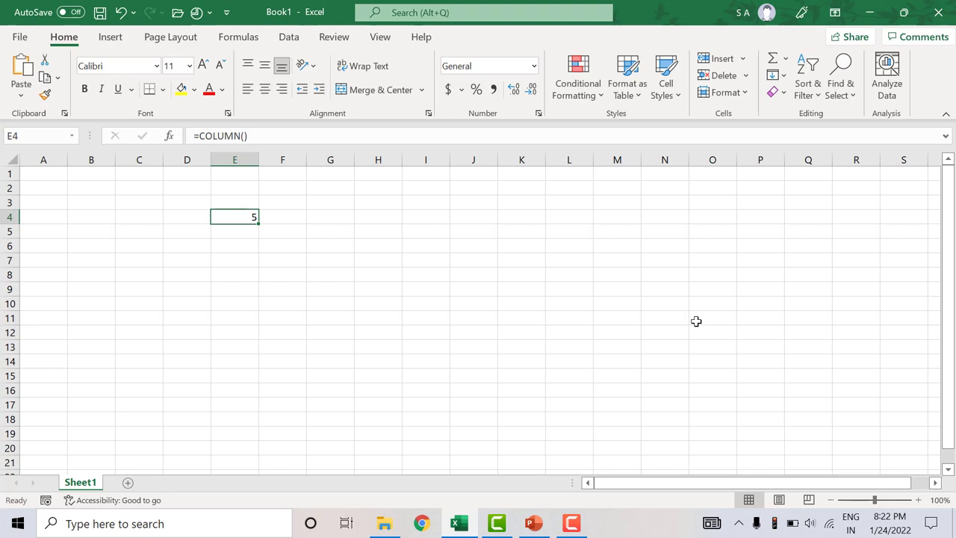
# Scroll the sheet horizontally using the scrollbar thumb and its arrows.
pyautogui.moveTo(659, 486); pyautogui.dragTo(638, 505)
pyautogui.moveTo(636, 484)
pyautogui.mouseDown()
pyautogui.moveTo(726, 486)
pyautogui.moveTo(623, 489)
pyautogui.mouseUp()
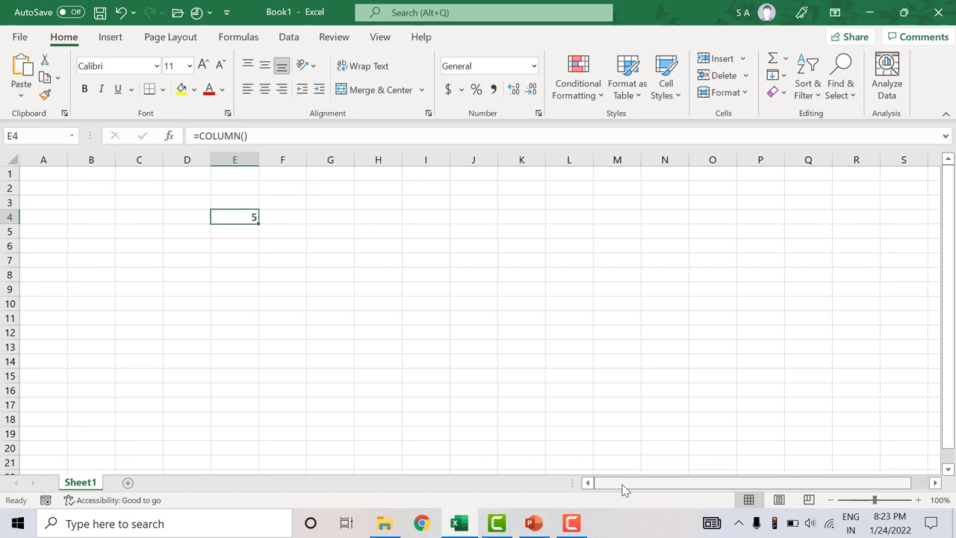
pyautogui.click(624, 484)
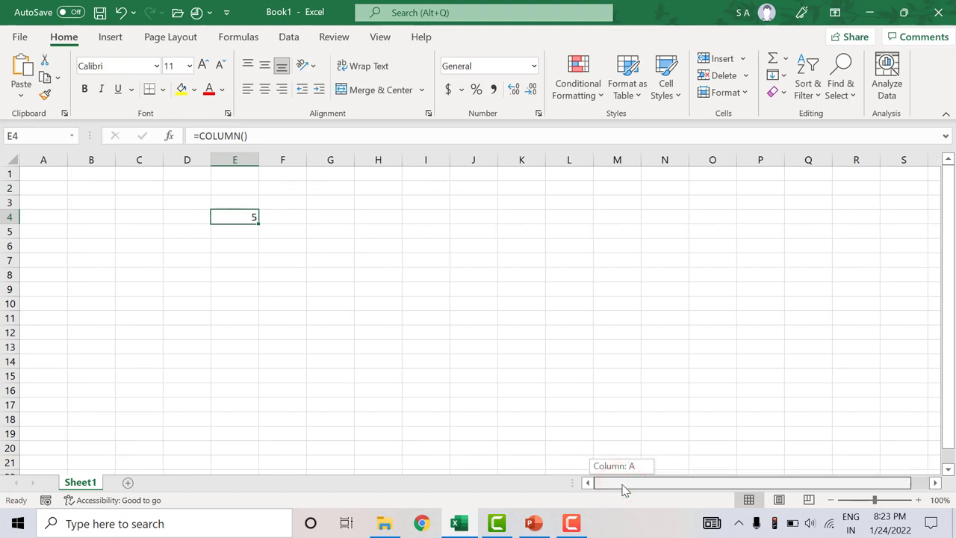
pyautogui.moveTo(624, 489)
pyautogui.mouseDown()
pyautogui.moveTo(677, 484)
pyautogui.moveTo(661, 494)
pyautogui.mouseUp()
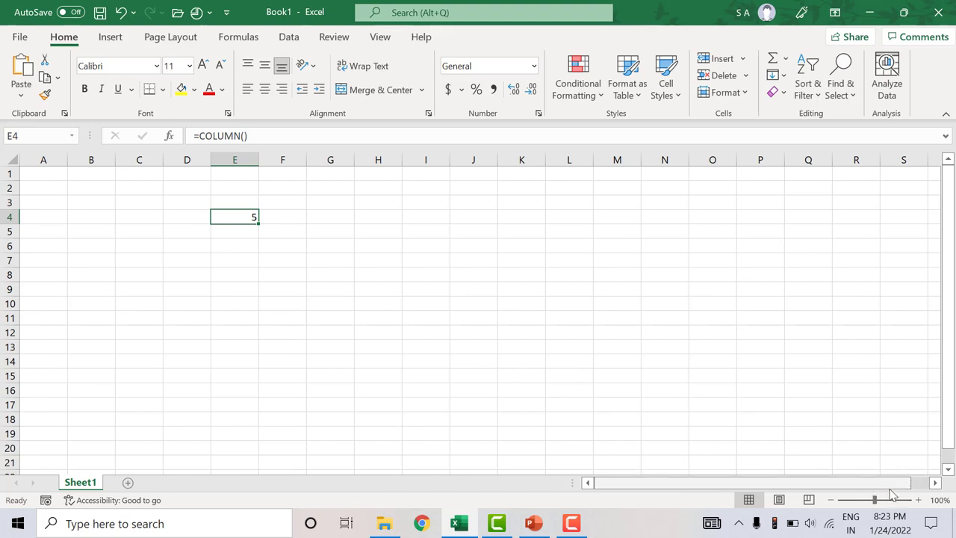
pyautogui.click(934, 483)
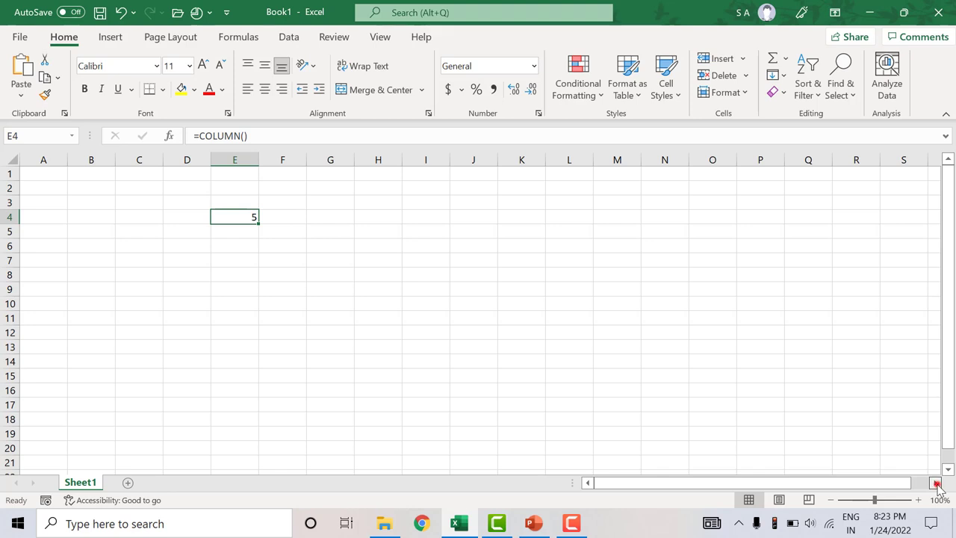
pyautogui.moveTo(937, 486); pyautogui.dragTo(937, 487)
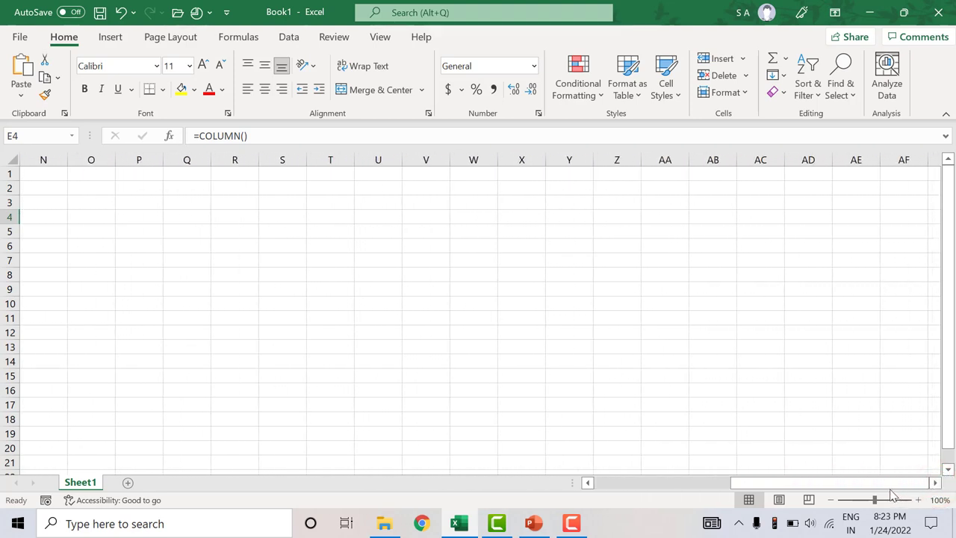
# Drag the tab-split handle to widen the sheet-tab area and shorten the horizontal scrollbar.
pyautogui.moveTo(883, 483)
pyautogui.mouseDown()
pyautogui.moveTo(728, 515)
pyautogui.moveTo(569, 464)
pyautogui.mouseUp()
pyautogui.moveTo(586, 483); pyautogui.dragTo(574, 489)
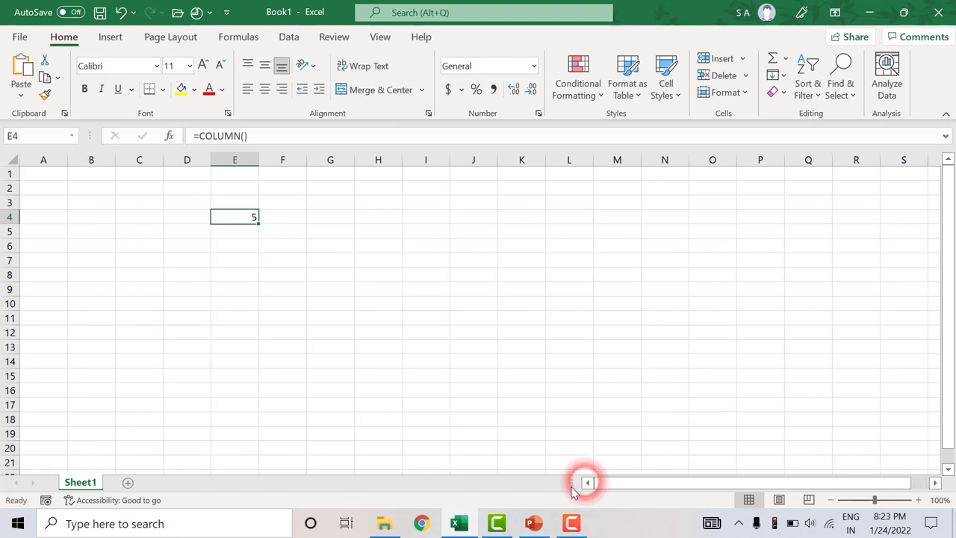
pyautogui.click(573, 484)
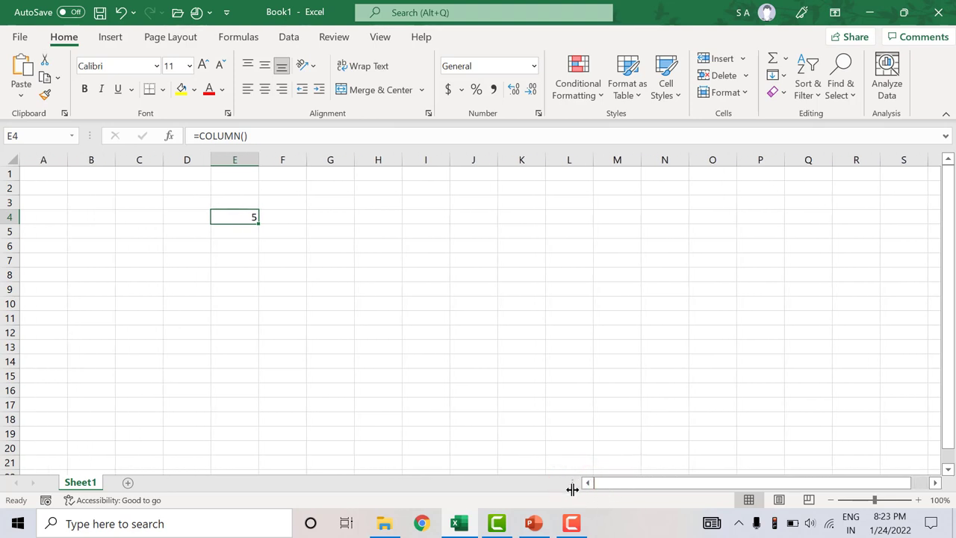
pyautogui.click(572, 484)
pyautogui.moveTo(571, 484)
pyautogui.mouseDown()
pyautogui.moveTo(363, 487)
pyautogui.moveTo(491, 478)
pyautogui.moveTo(703, 483)
pyautogui.mouseUp()
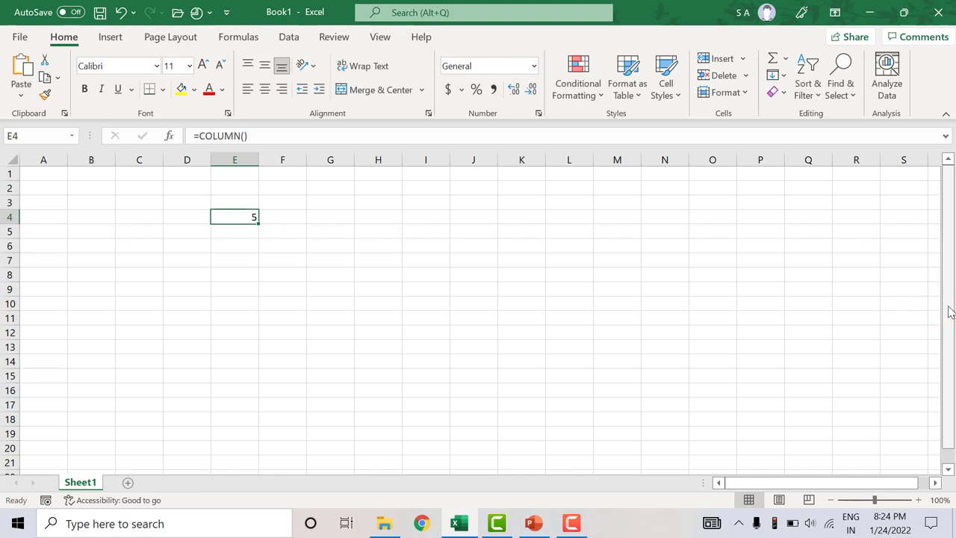
pyautogui.moveTo(947, 306)
pyautogui.mouseDown()
pyautogui.moveTo(952, 406)
pyautogui.moveTo(945, 258)
pyautogui.moveTo(953, 205)
pyautogui.mouseUp()
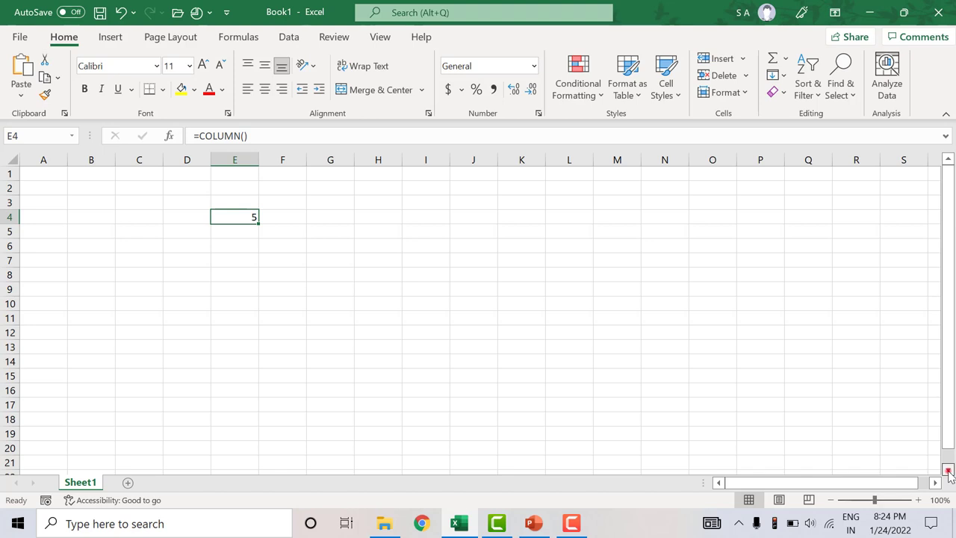
pyautogui.moveTo(948, 470); pyautogui.dragTo(951, 458)
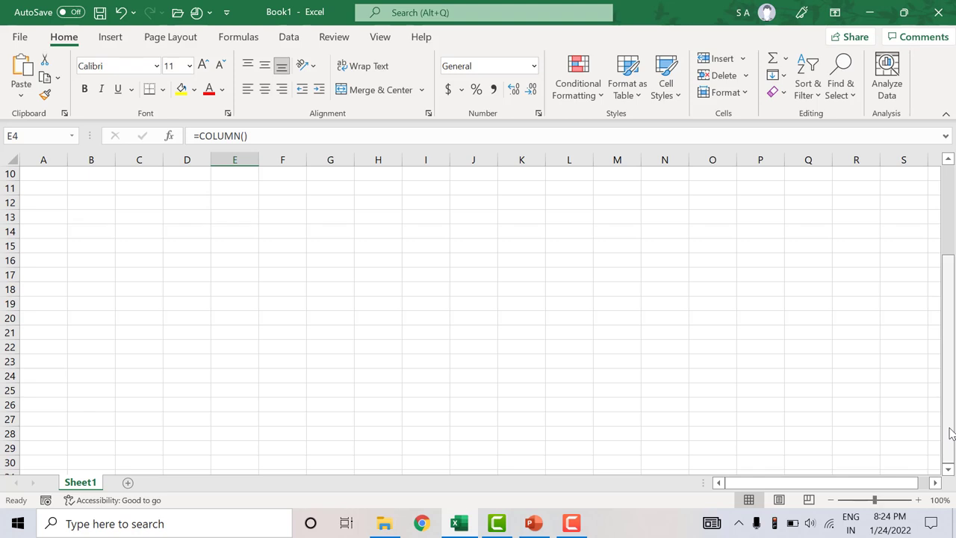
pyautogui.moveTo(950, 433)
pyautogui.mouseDown()
pyautogui.moveTo(934, 348)
pyautogui.moveTo(949, 222)
pyautogui.mouseUp()
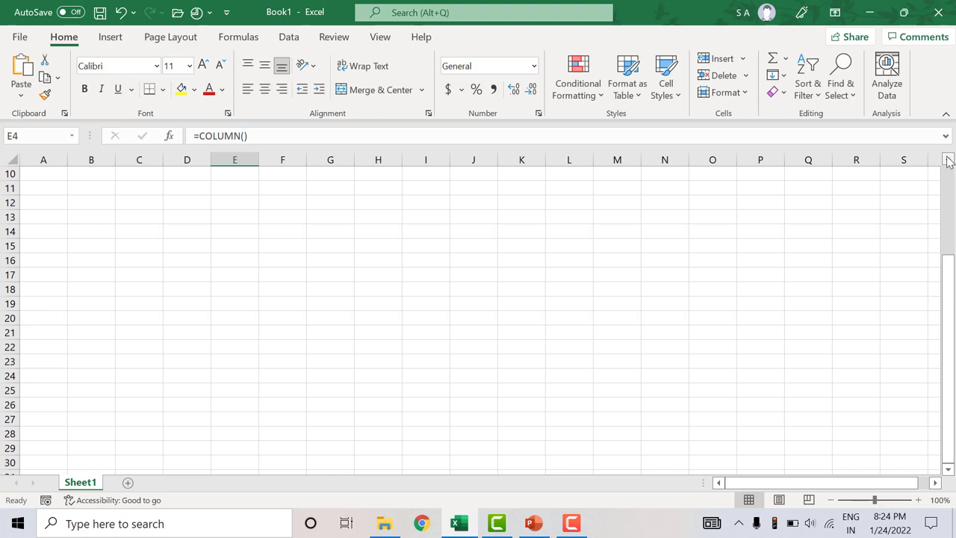
pyautogui.click(948, 162)
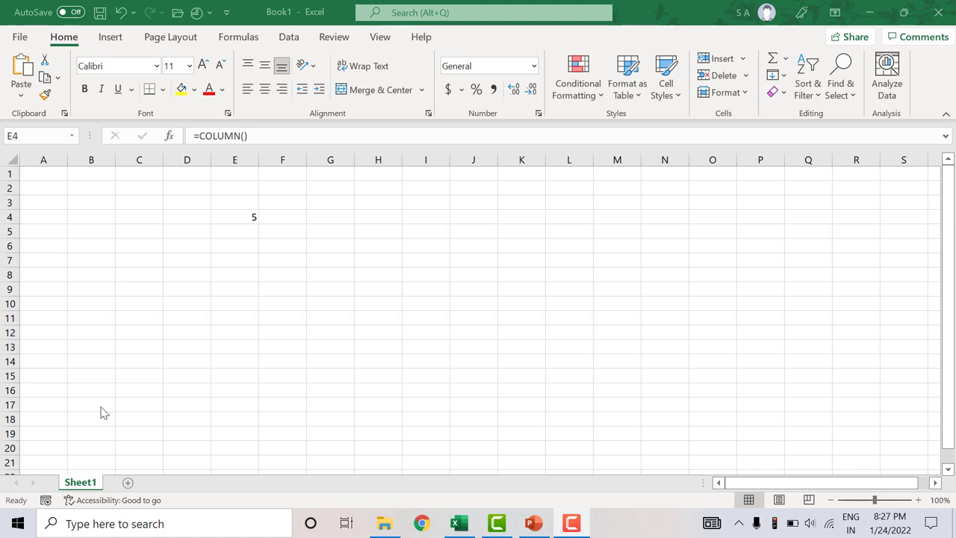
# Add seven worksheets with the New sheet button, creating Sheet2 through Sheet8.
pyautogui.click(128, 484)
pyautogui.click(171, 484)
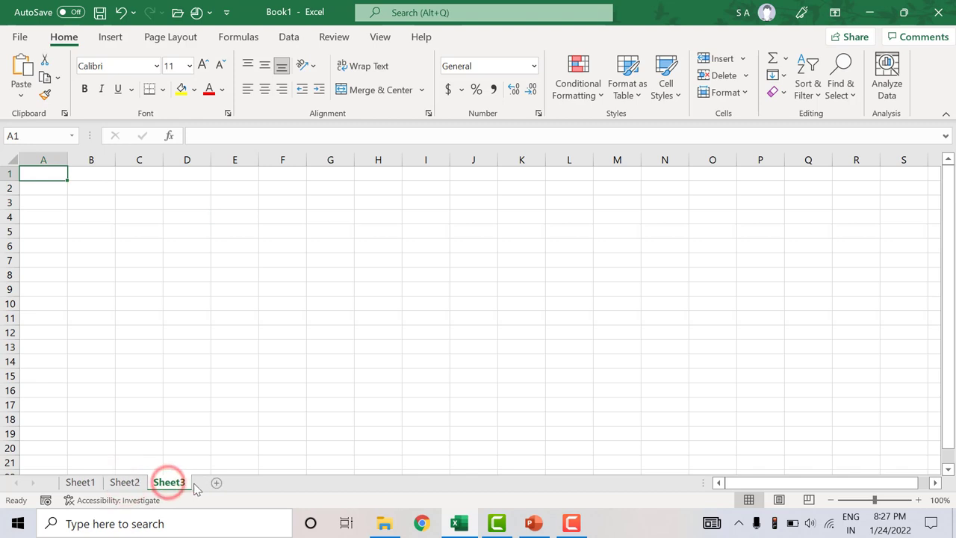
pyautogui.click(211, 483)
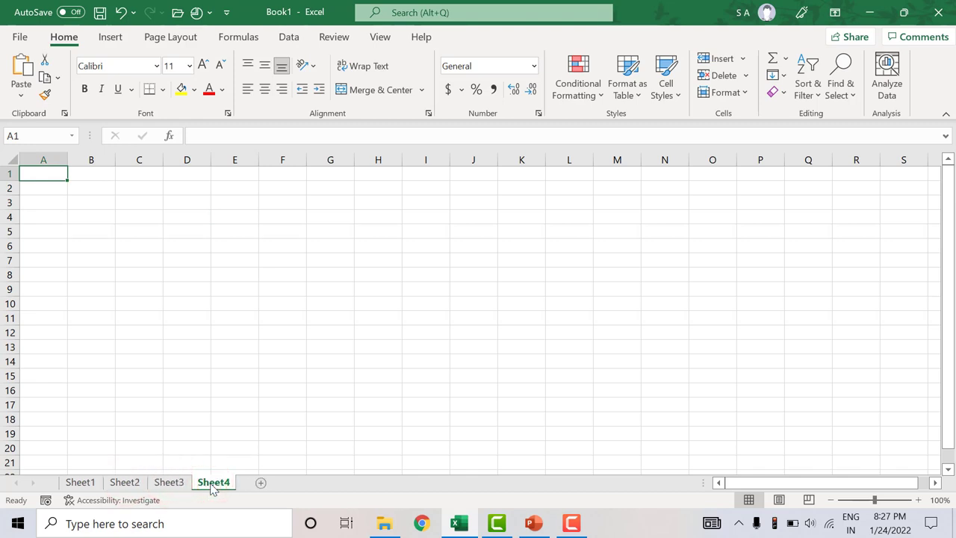
pyautogui.click(261, 485)
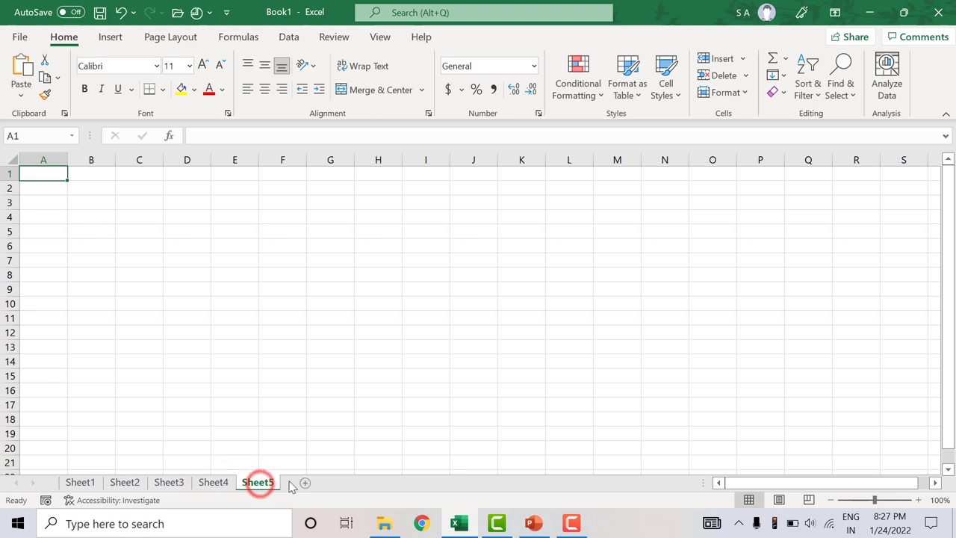
pyautogui.click(302, 482)
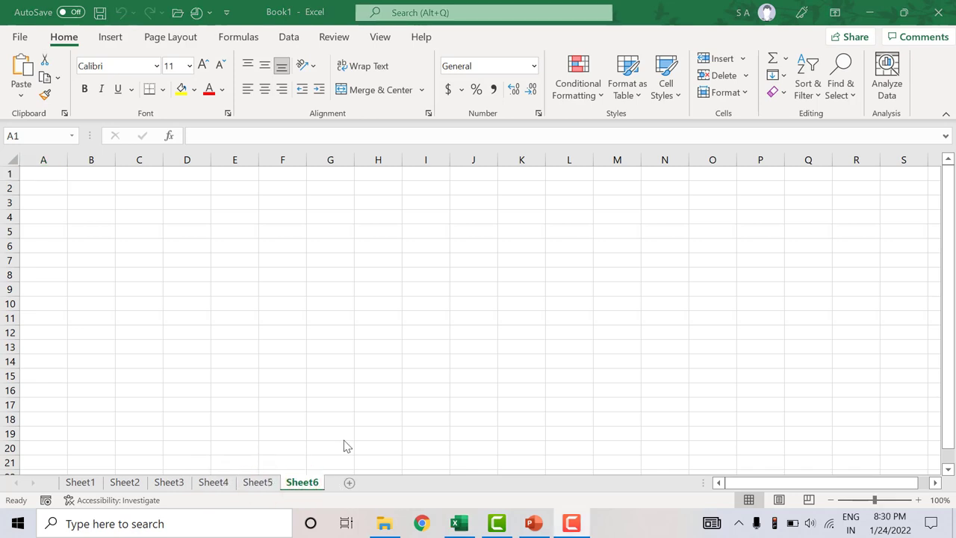
pyautogui.click(349, 482)
pyautogui.click(395, 483)
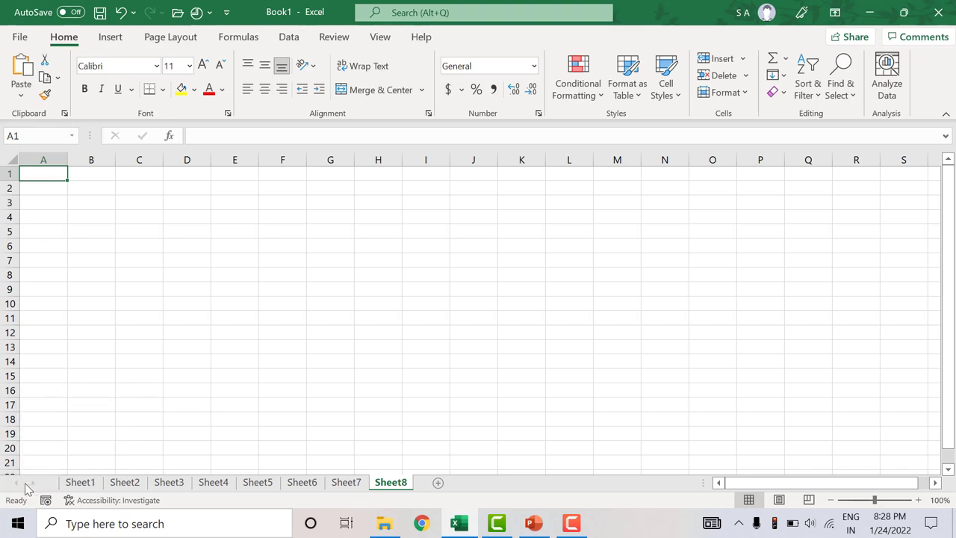
# Choose Sheet2 from the Activate sheet list and select its cell C6.
pyautogui.rightClick(27, 485)
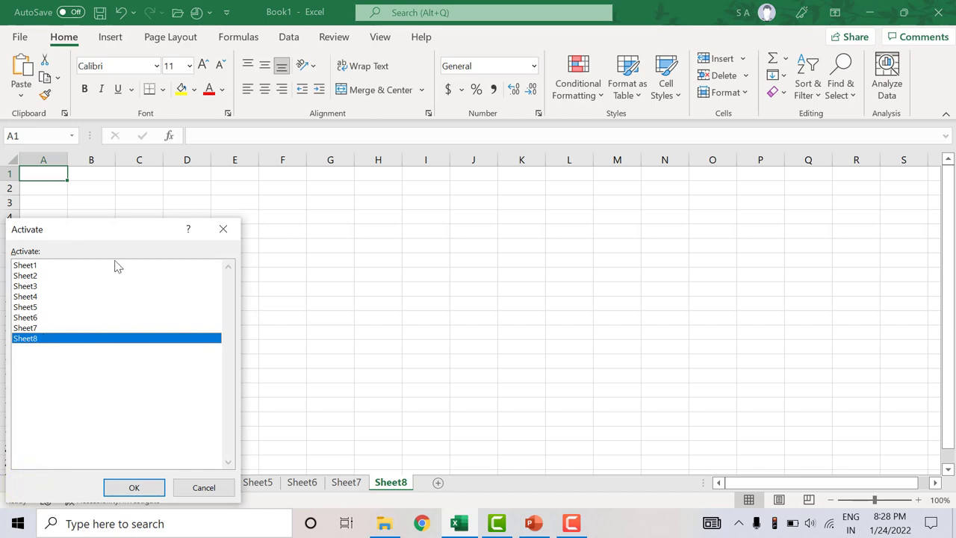
pyautogui.moveTo(98, 237); pyautogui.dragTo(218, 209)
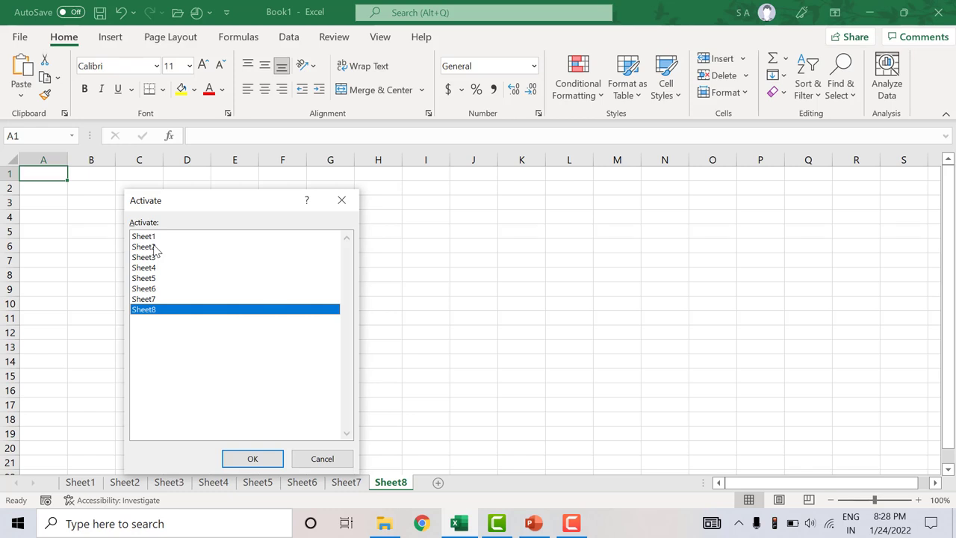
pyautogui.doubleClick(154, 247)
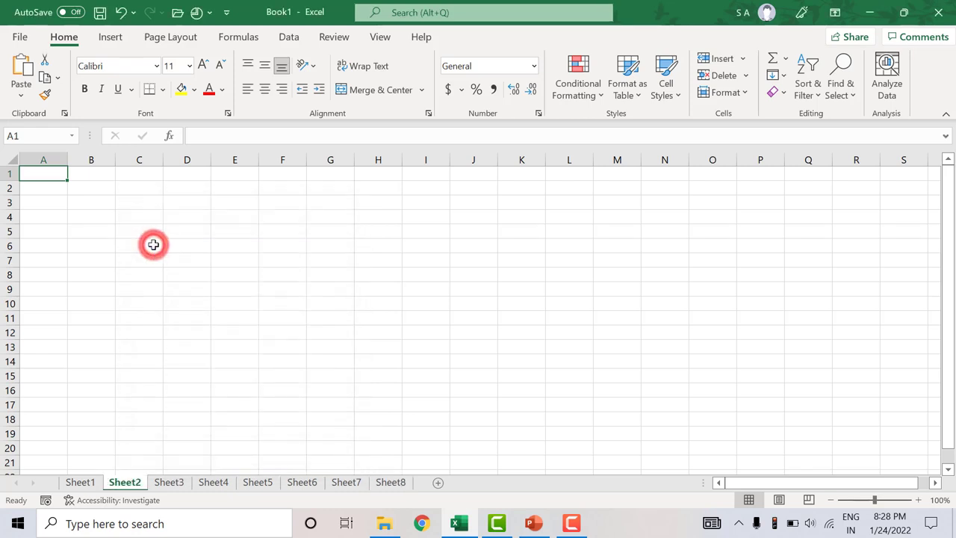
pyautogui.click(154, 245)
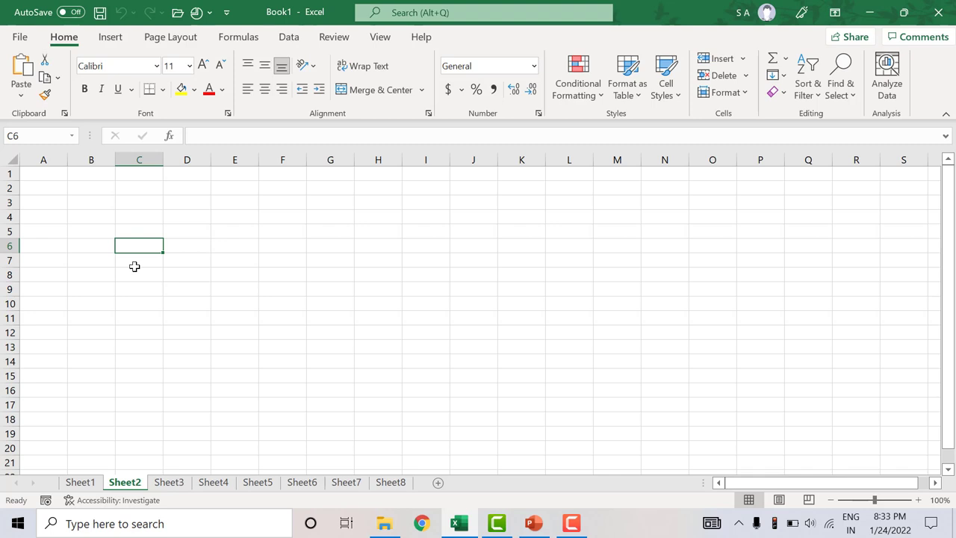
# Create blank workbook Book4, select cell B17, and bring up the File start page.
pyautogui.hotkey('ctrl', 'n')
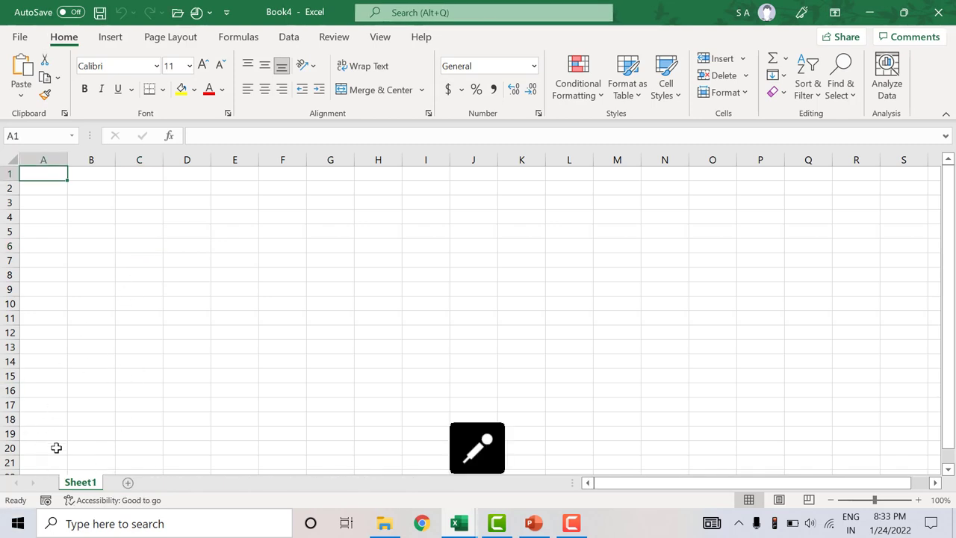
pyautogui.click(104, 403)
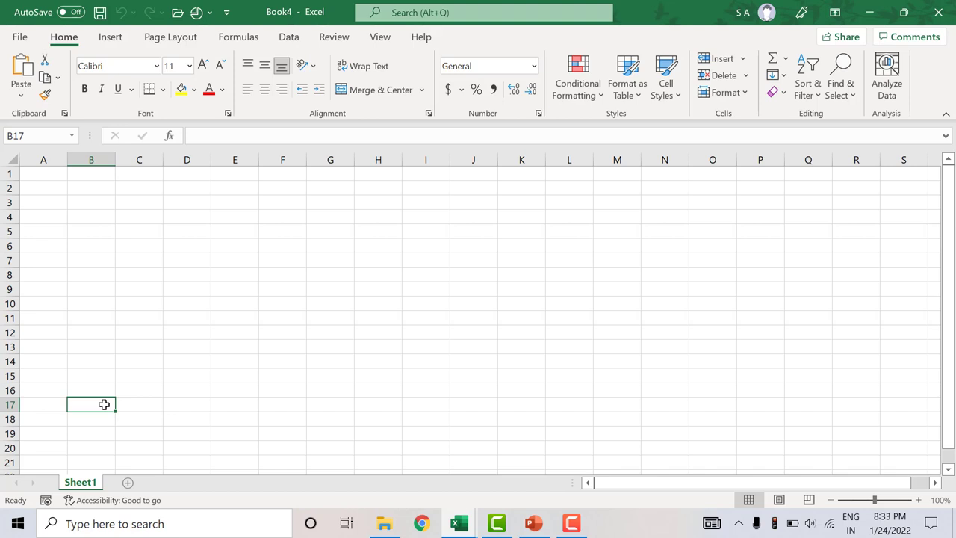
pyautogui.click(18, 38)
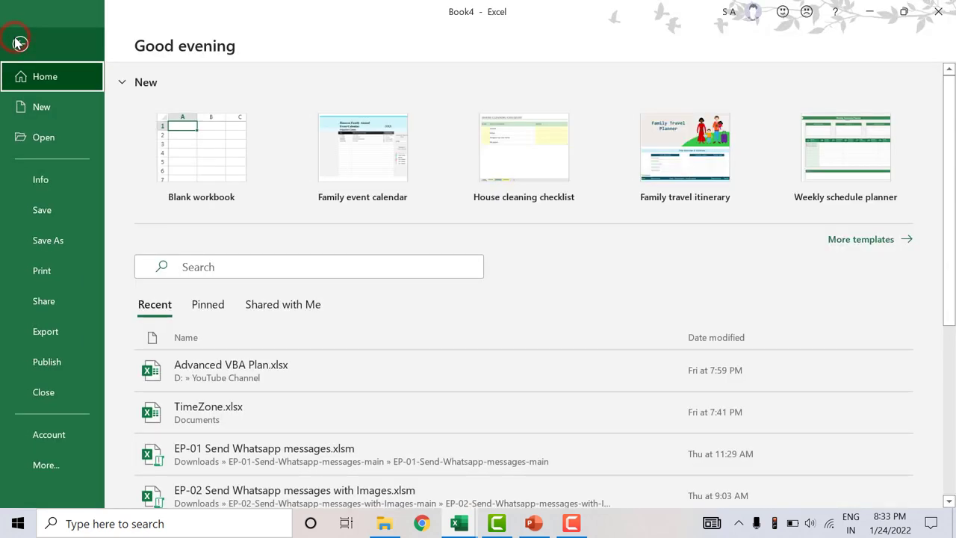
# In Excel Options, set 'Include this many sheets' to 4, then select cell H12.
pyautogui.click(51, 472)
pyautogui.click(131, 468)
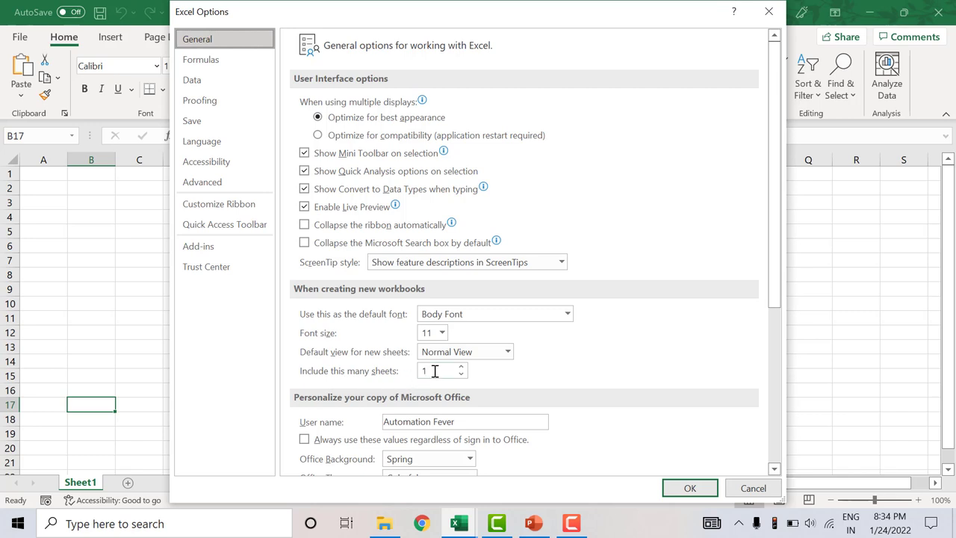
pyautogui.click(461, 366)
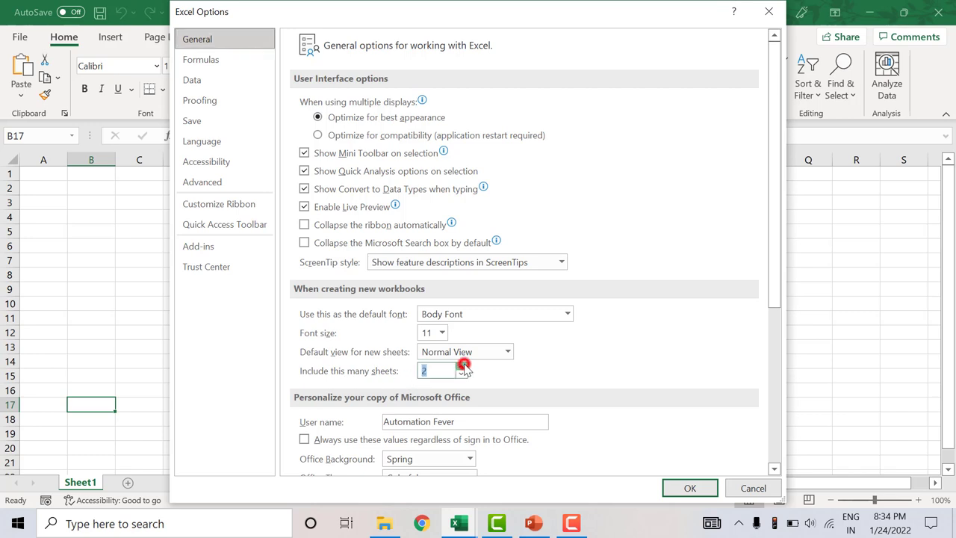
pyautogui.click(460, 365)
pyautogui.click(463, 365)
pyautogui.click(690, 491)
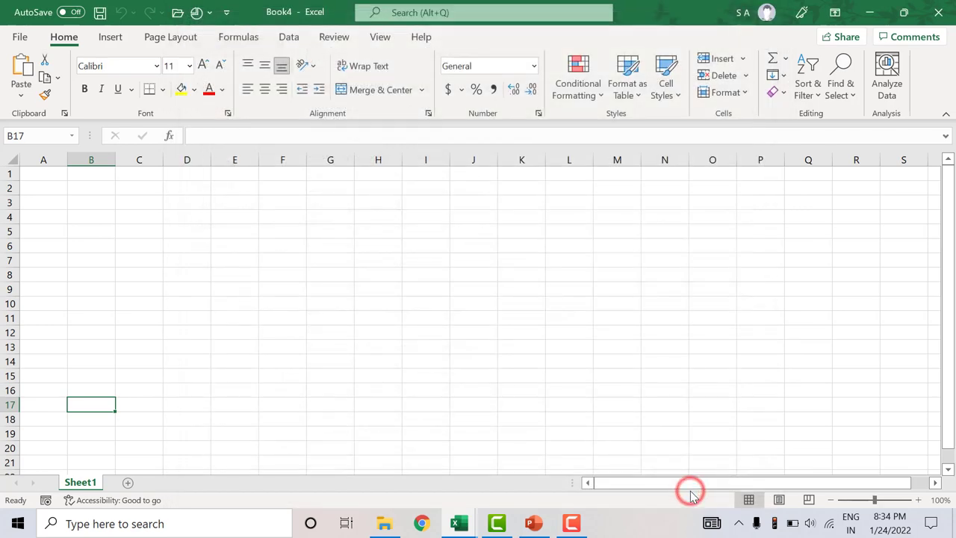
pyautogui.click(396, 333)
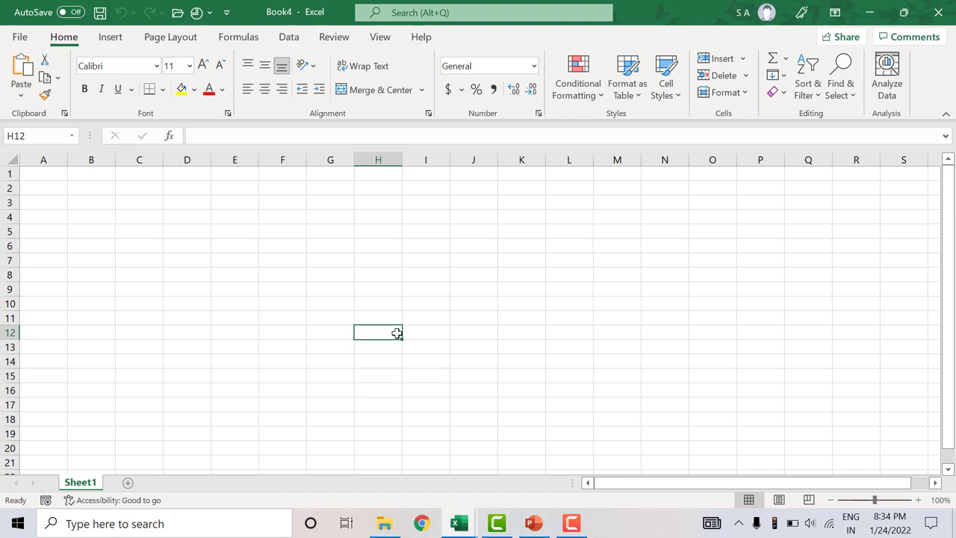
# Select a cell in the new four-sheet workbook Book5.
pyautogui.click(517, 350)
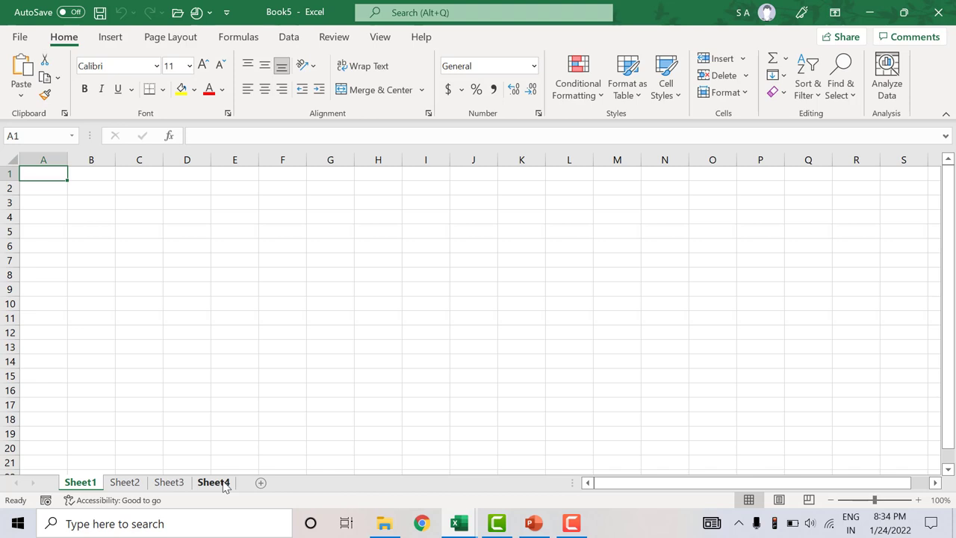
# Lower 'Include this many sheets' to 1 in Excel Options, then create workbook Book6.
pyautogui.click(20, 38)
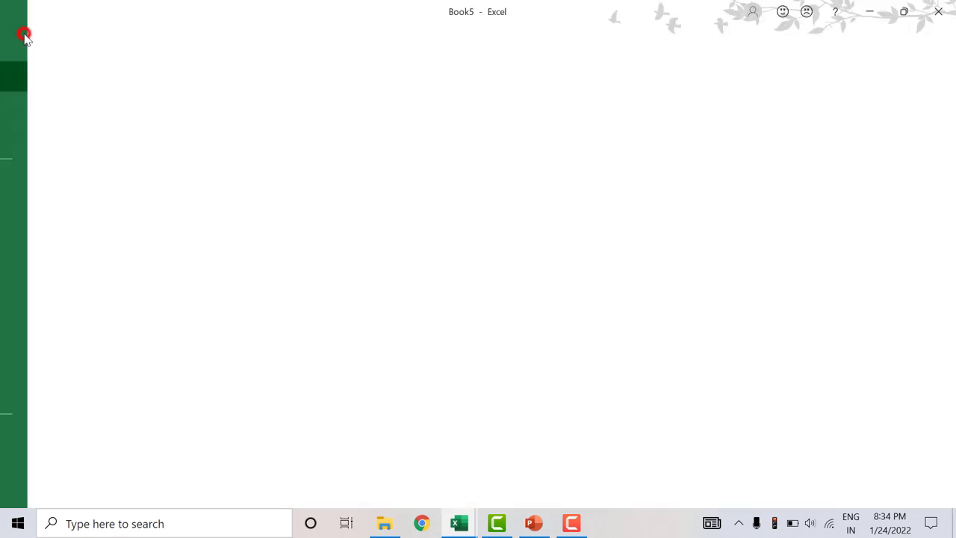
pyautogui.click(47, 465)
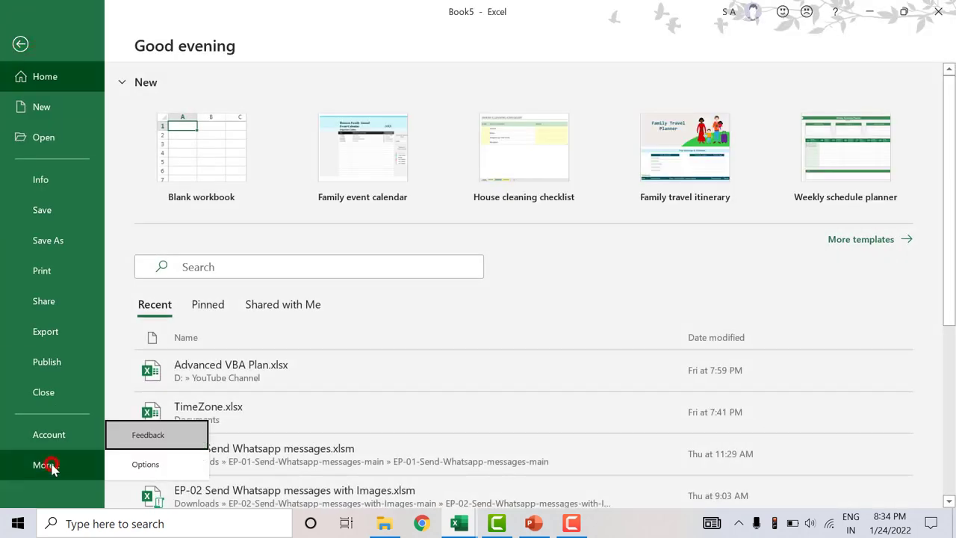
pyautogui.click(133, 464)
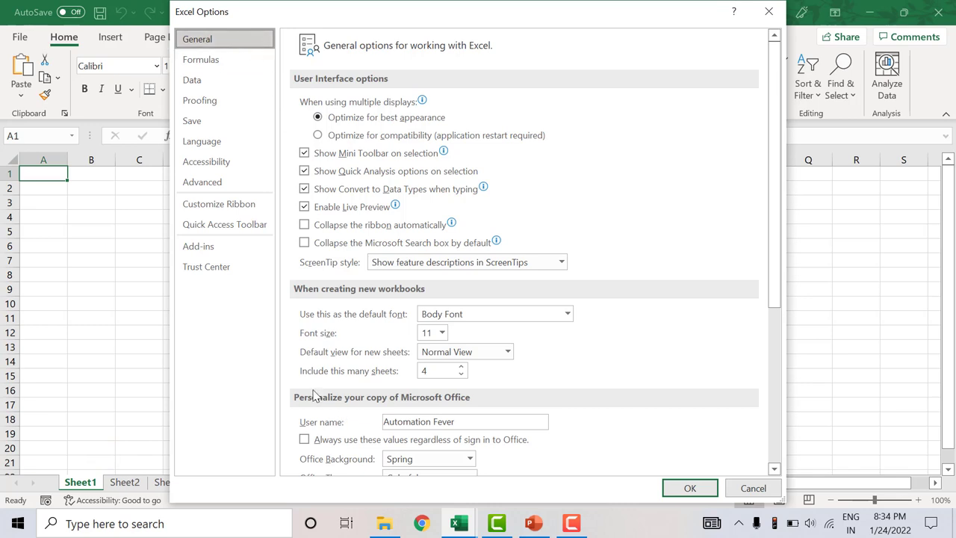
pyautogui.click(461, 374)
pyautogui.click(460, 374)
pyautogui.click(460, 374)
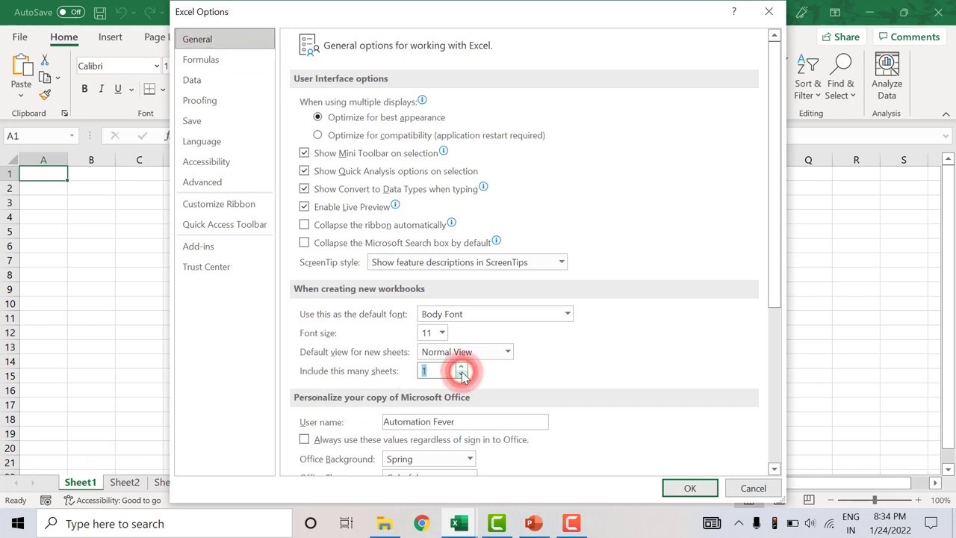
pyautogui.click(681, 487)
pyautogui.click(508, 342)
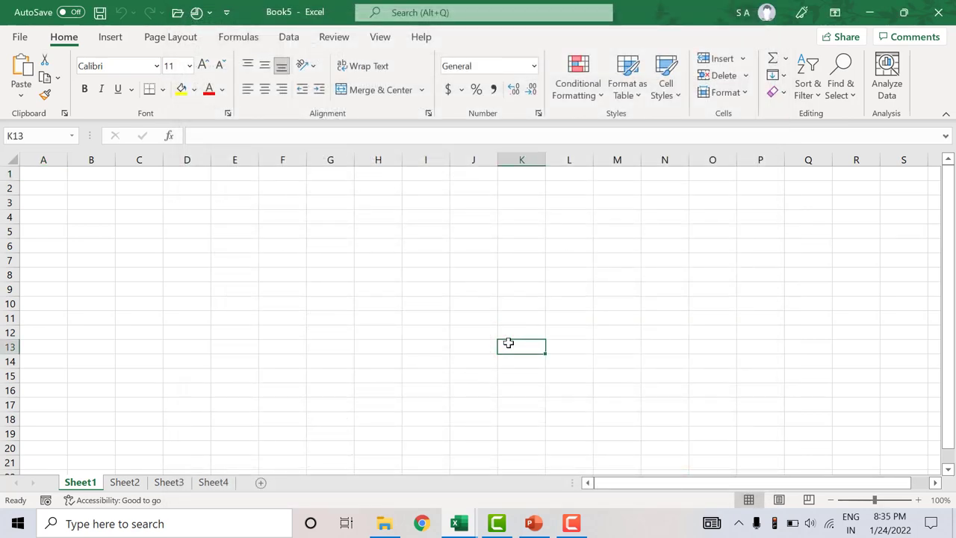
pyautogui.hotkey('ctrl', 'n')
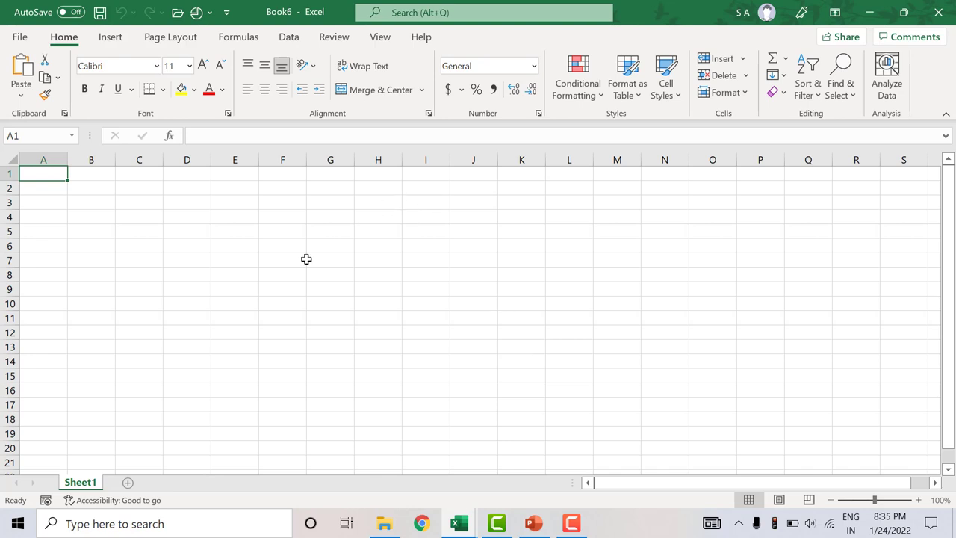